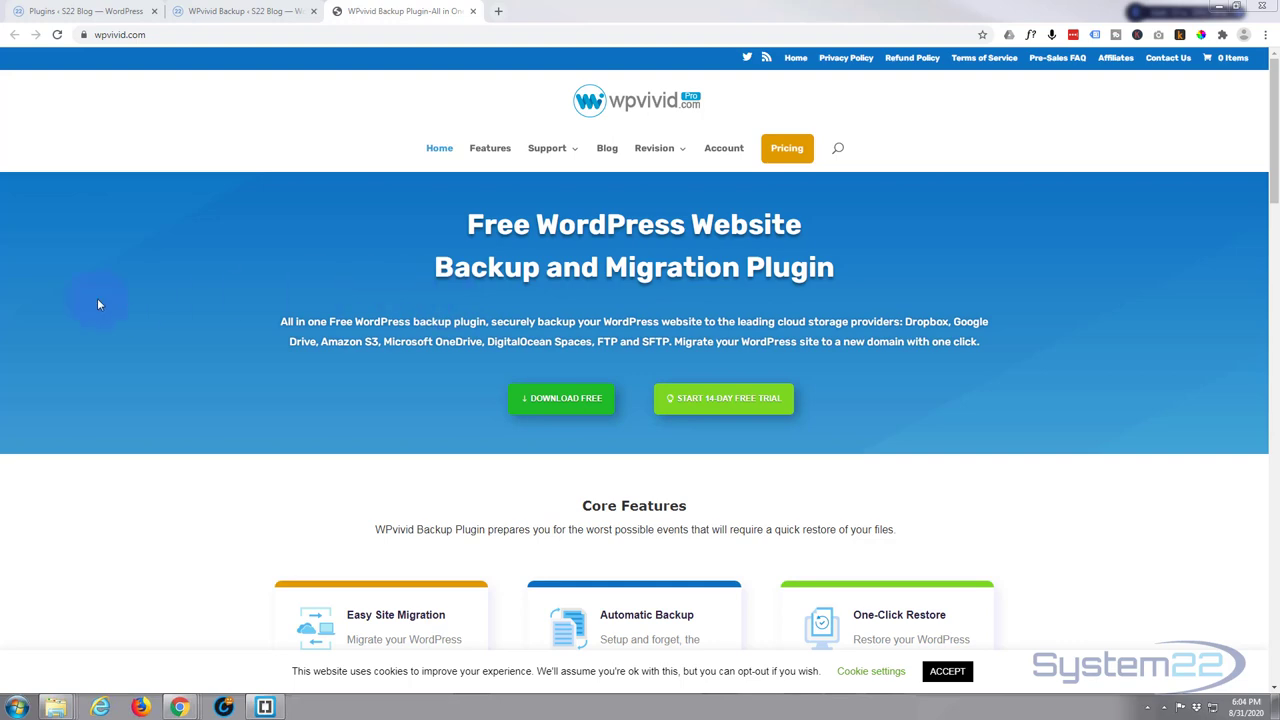
# Open WPvivid Backup's Backup & Restore page and scroll through its list of existing backups.
pyautogui.click(63, 10)
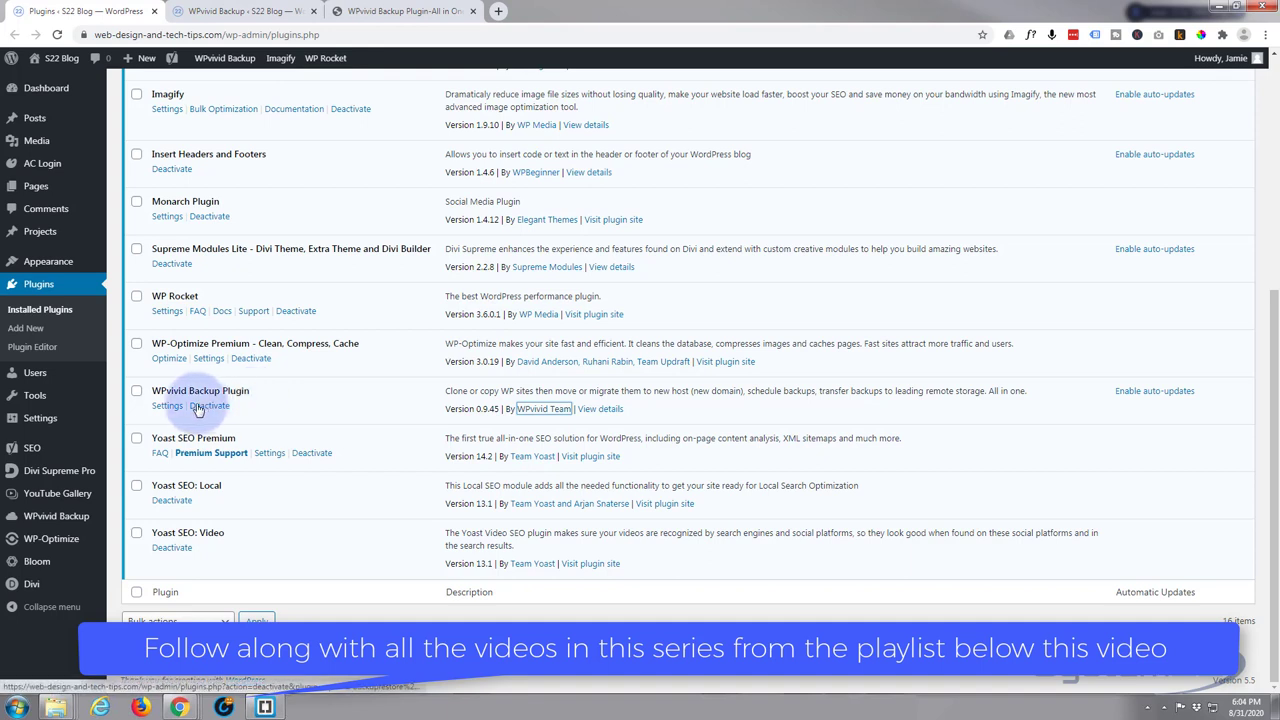
pyautogui.click(218, 14)
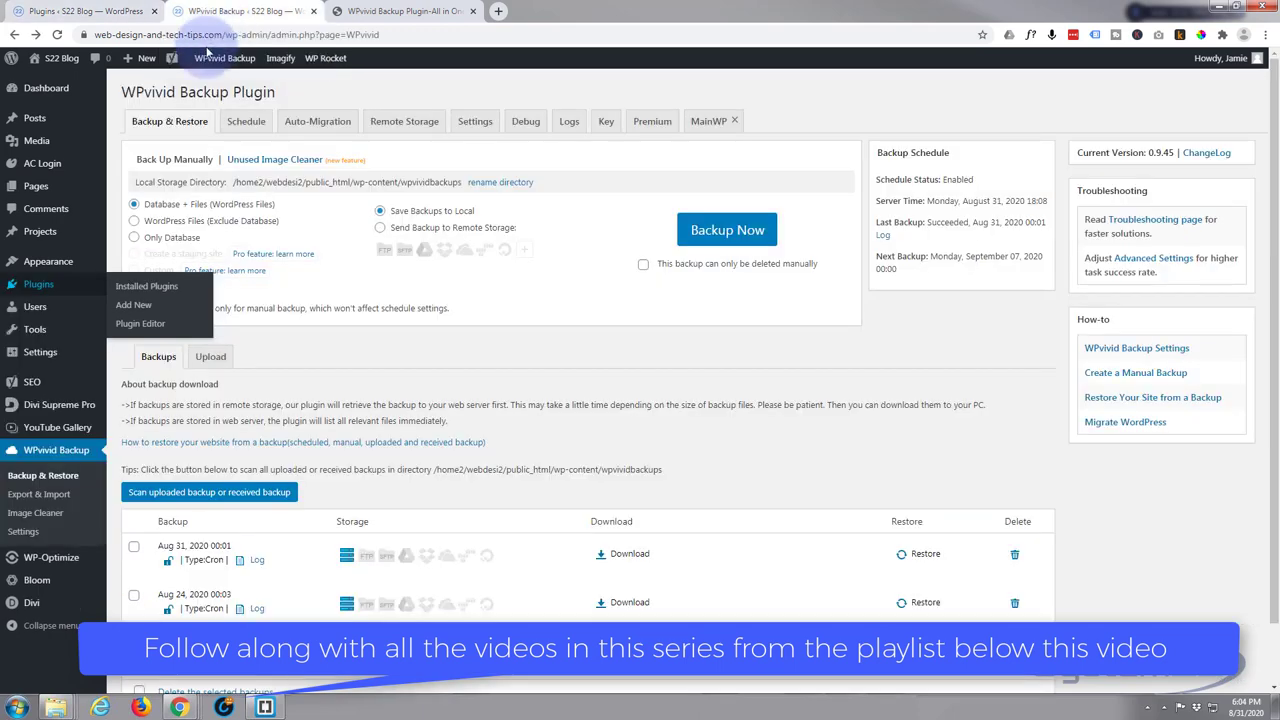
pyautogui.click(150, 125)
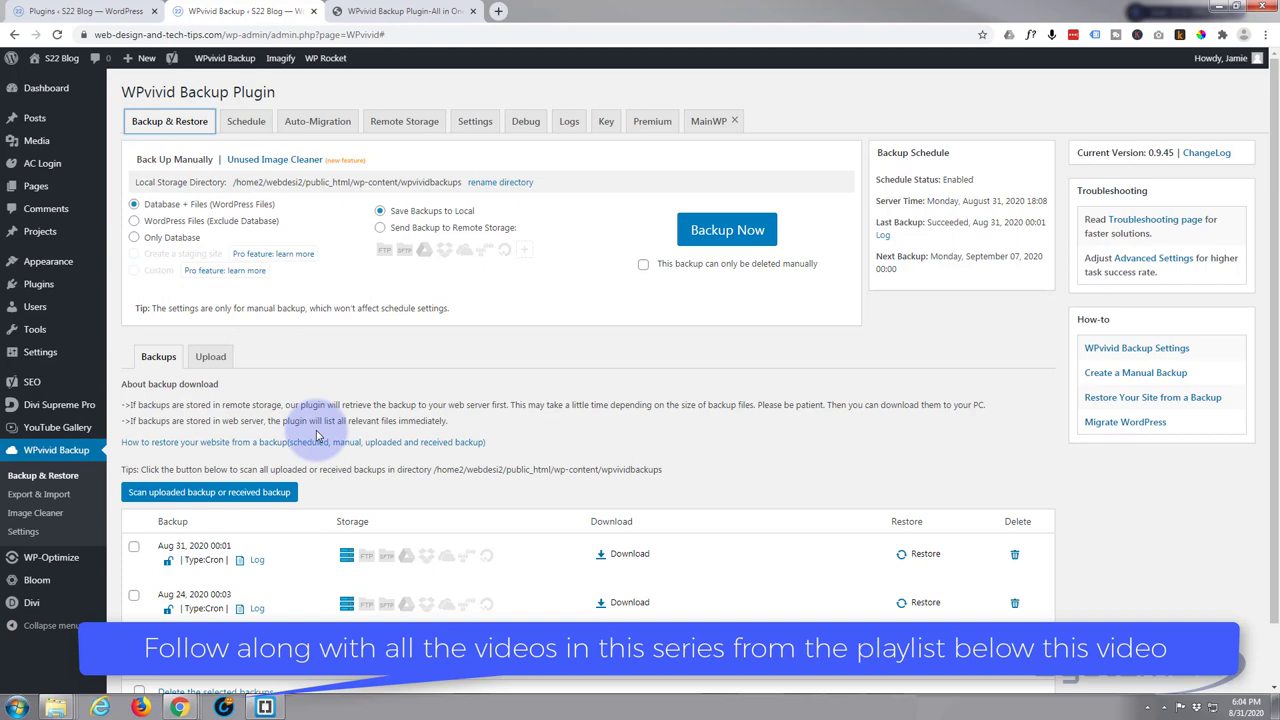
pyautogui.scroll(-1, 294, 446)
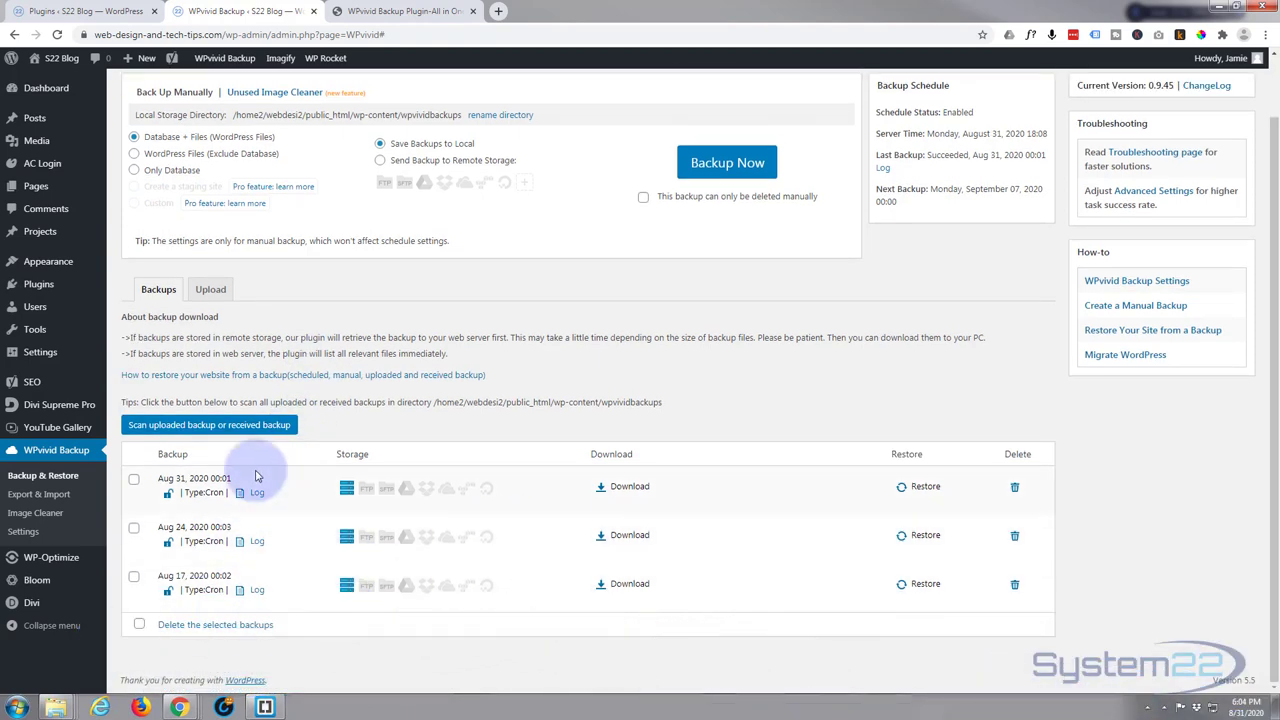
pyautogui.scroll(1, 200, 200)
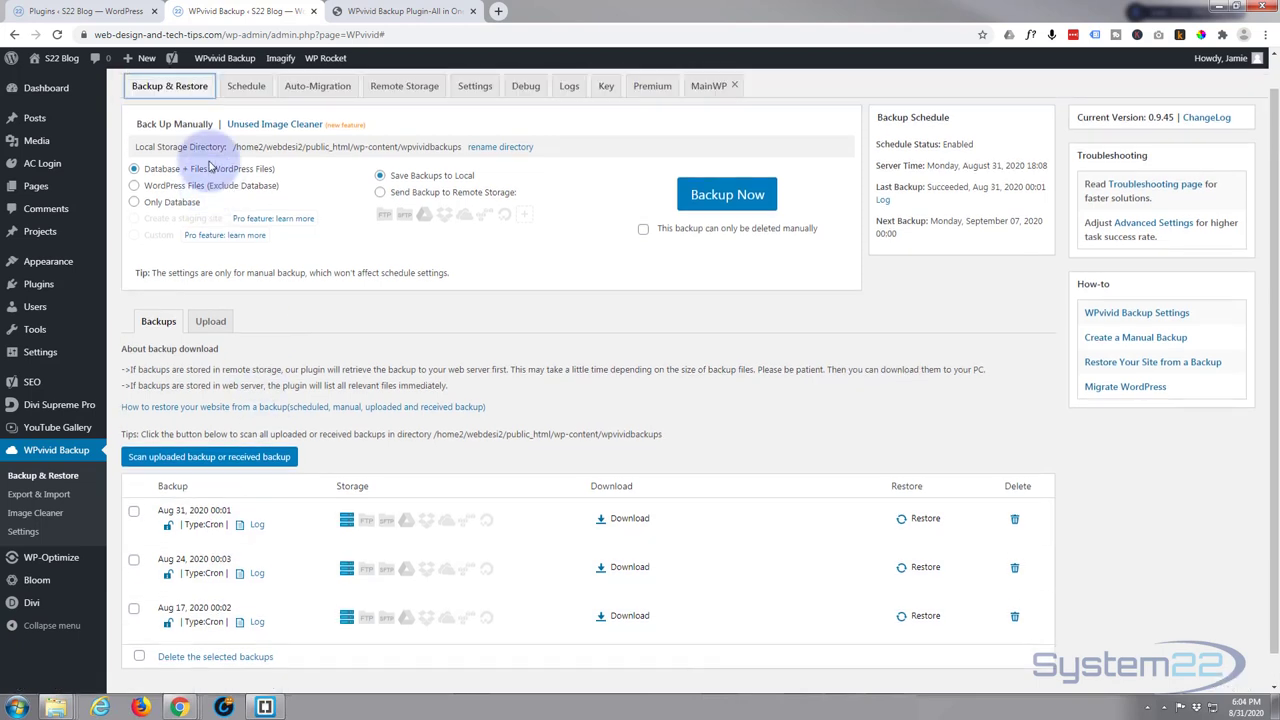
# Enable WPvivid's backup schedule, review its general Settings, then return to Backup & Restore and the Plugins list.
pyautogui.click(245, 122)
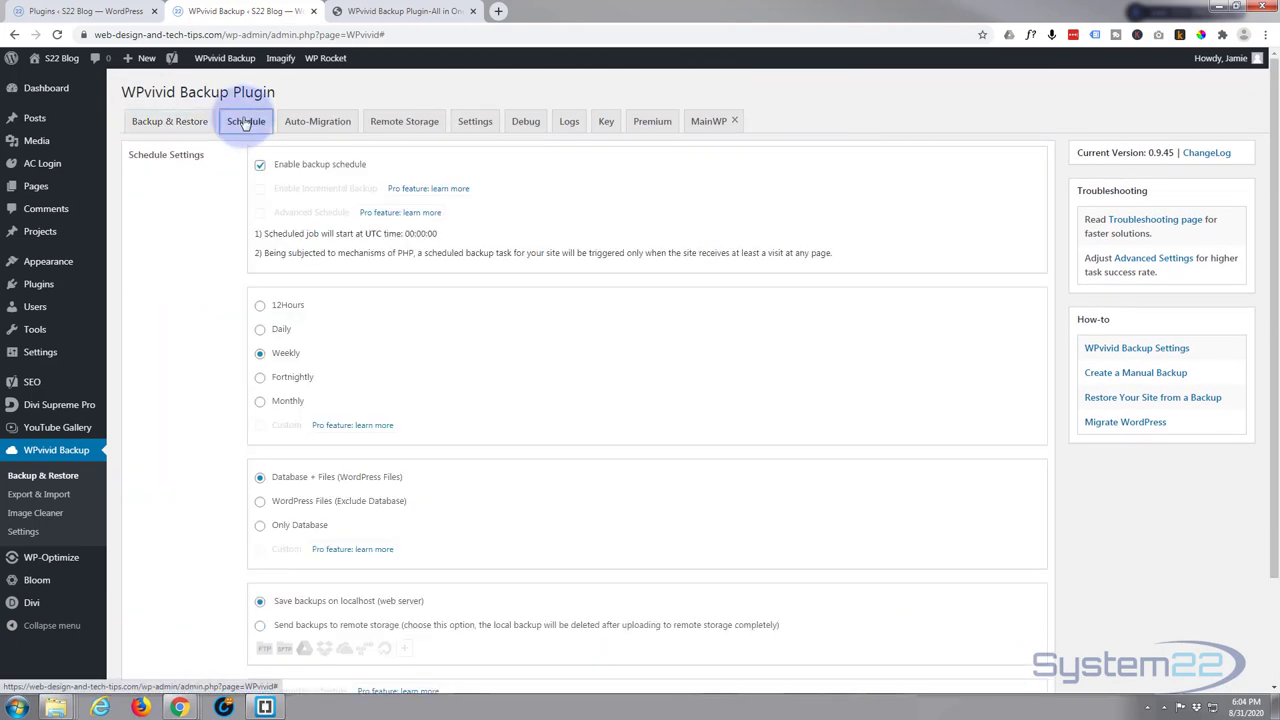
pyautogui.click(261, 165)
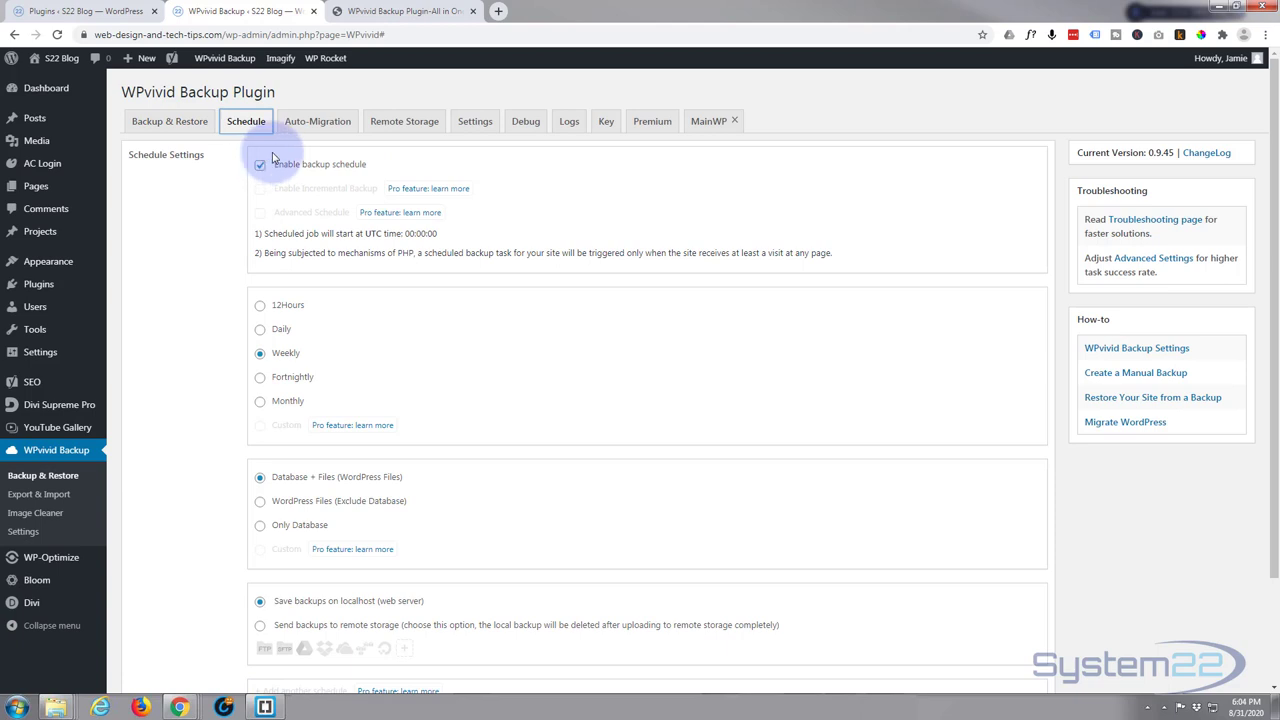
pyautogui.click(476, 124)
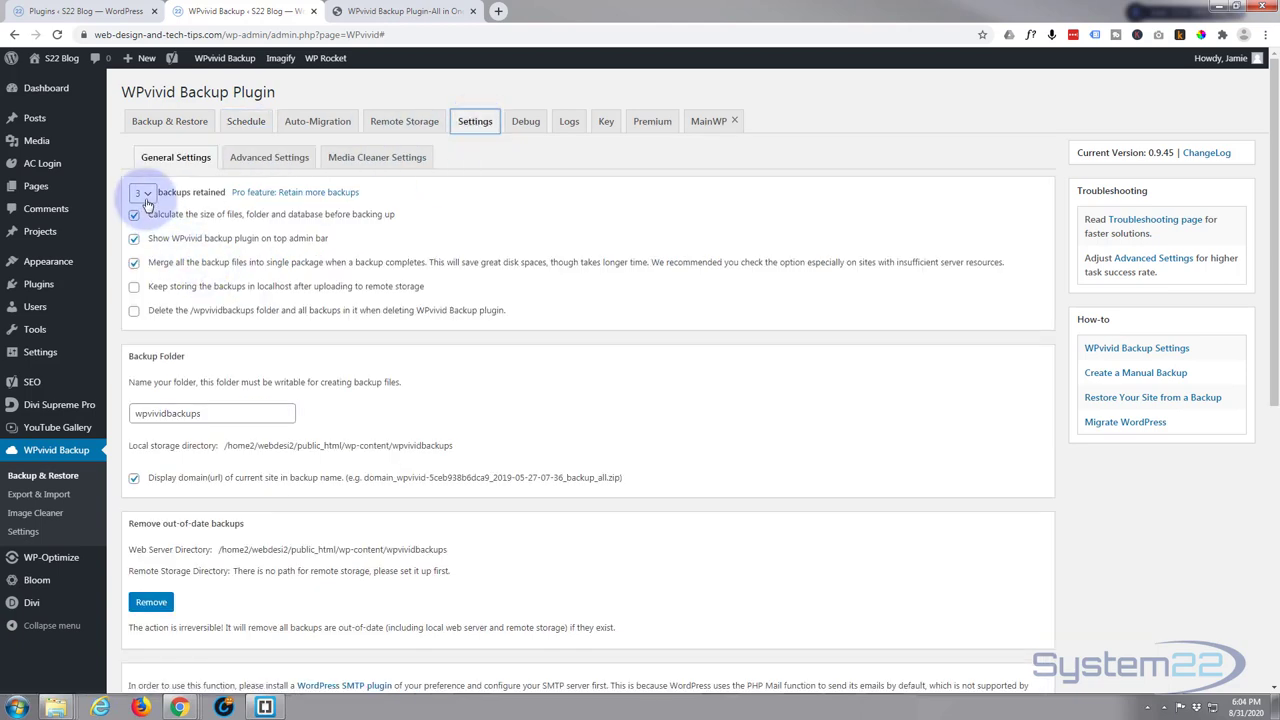
pyautogui.click(168, 128)
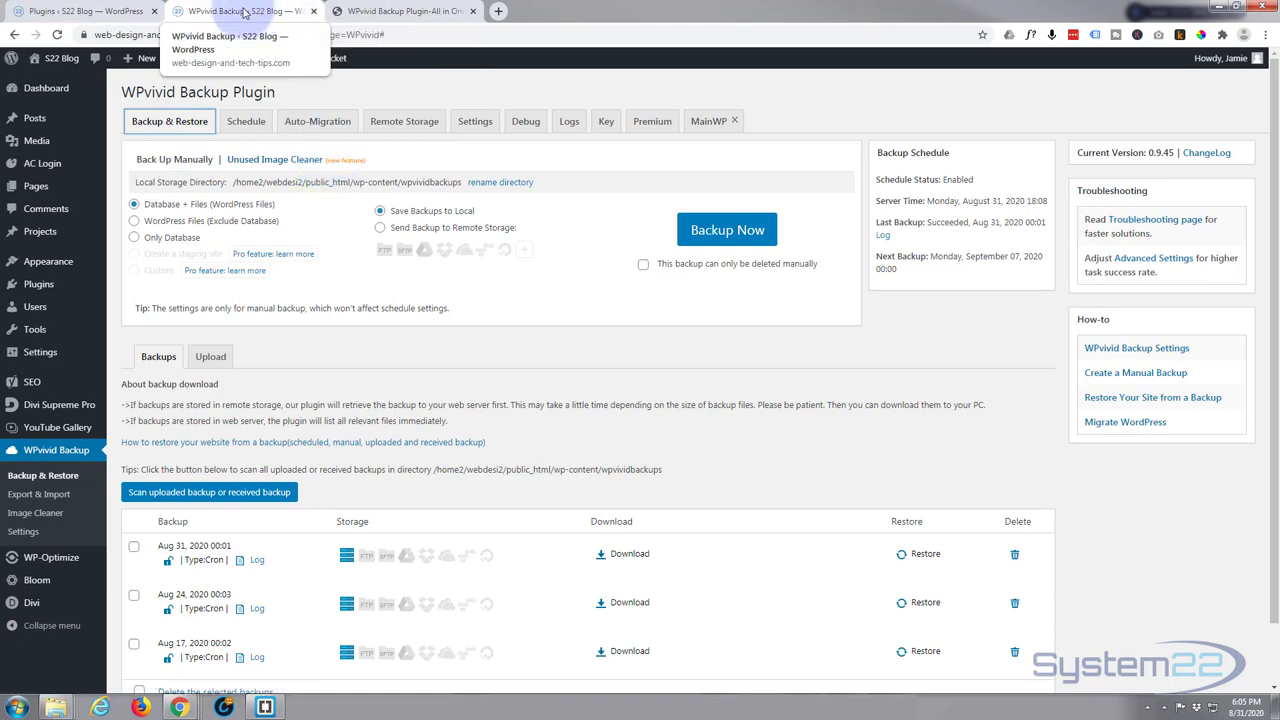
pyautogui.click(80, 11)
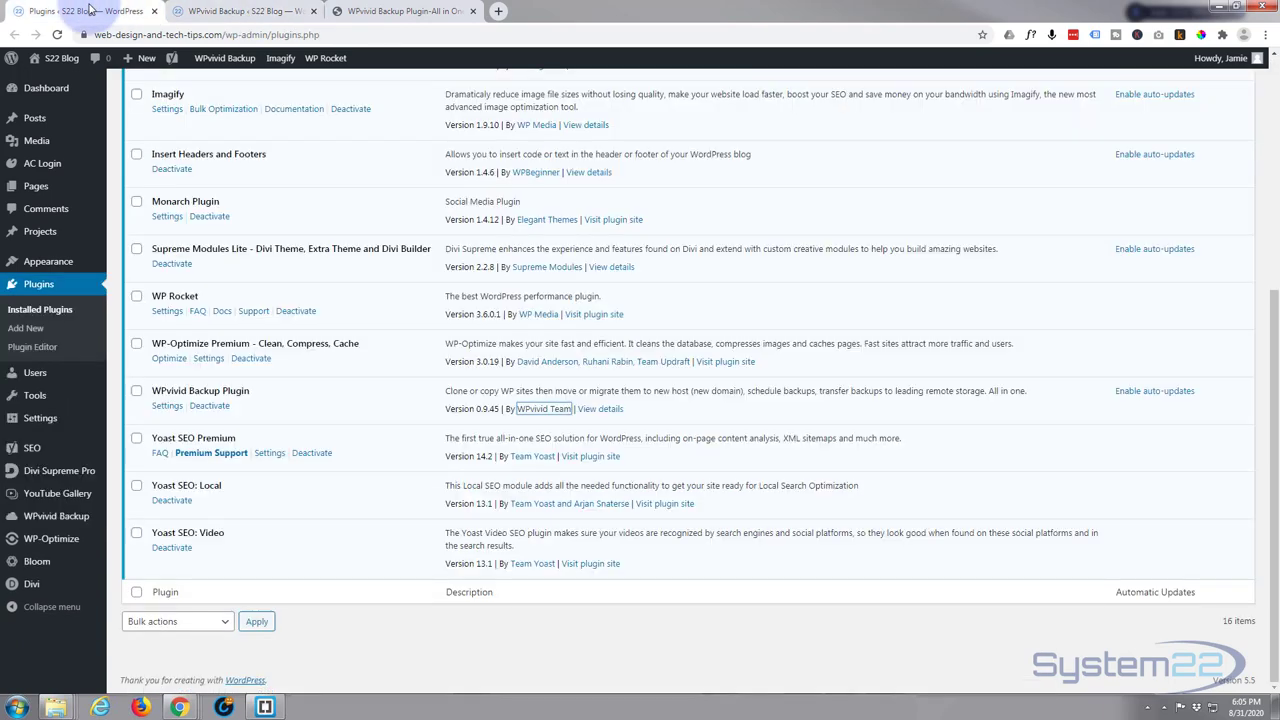
# Open the Unused Image Cleaner and scroll through its 2,640 unused files totalling 95.67 MB.
pyautogui.click(235, 11)
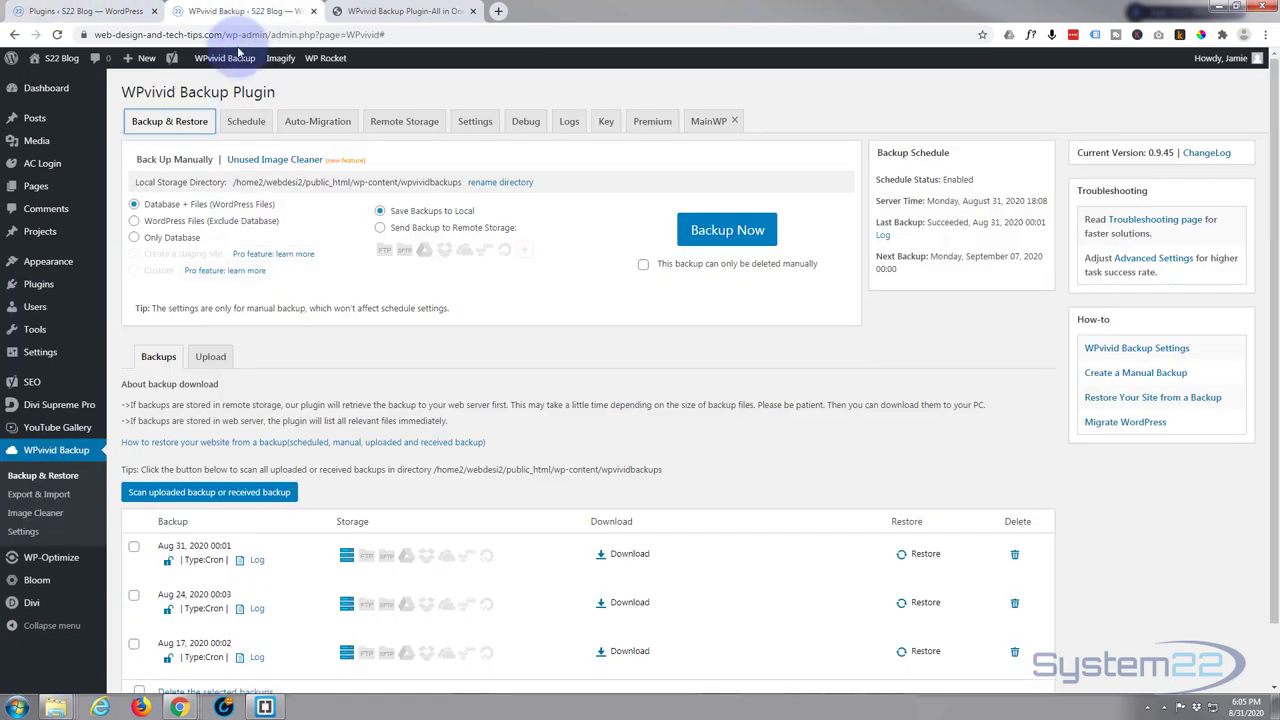
pyautogui.click(284, 162)
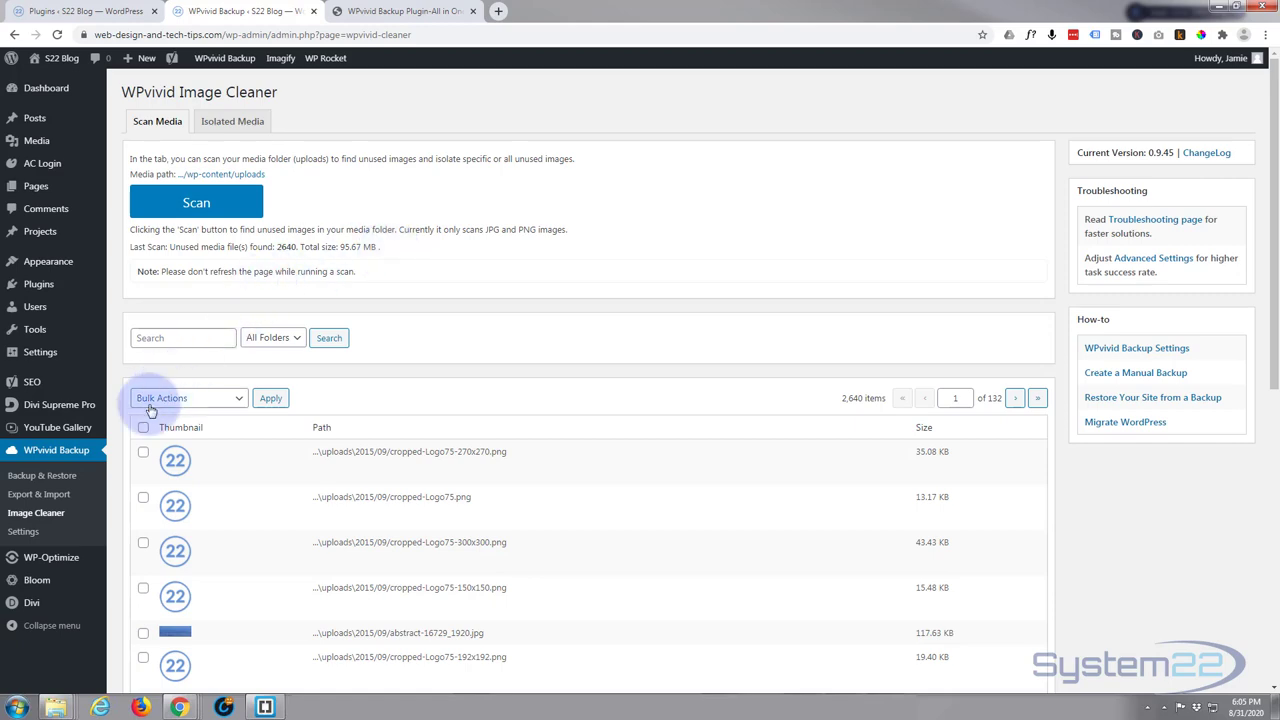
pyautogui.scroll(-1, 233, 471)
pyautogui.scroll(-6, 233, 471)
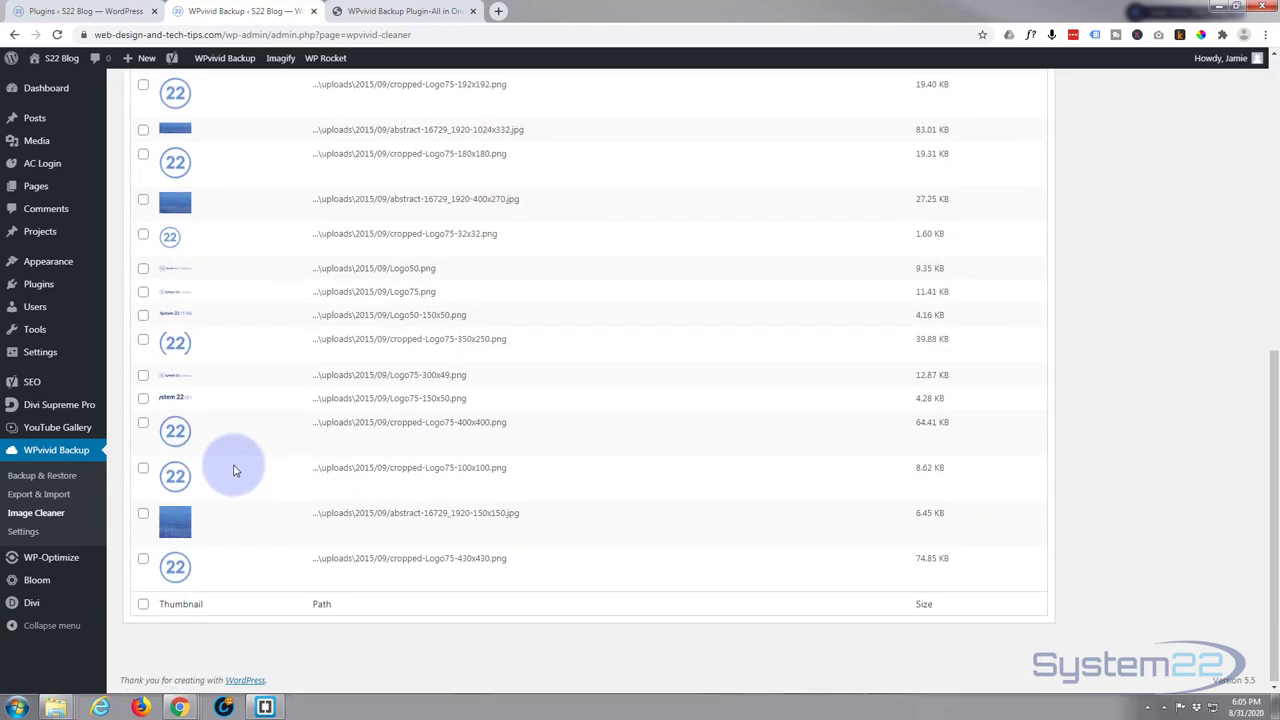
pyautogui.scroll(6, 235, 470)
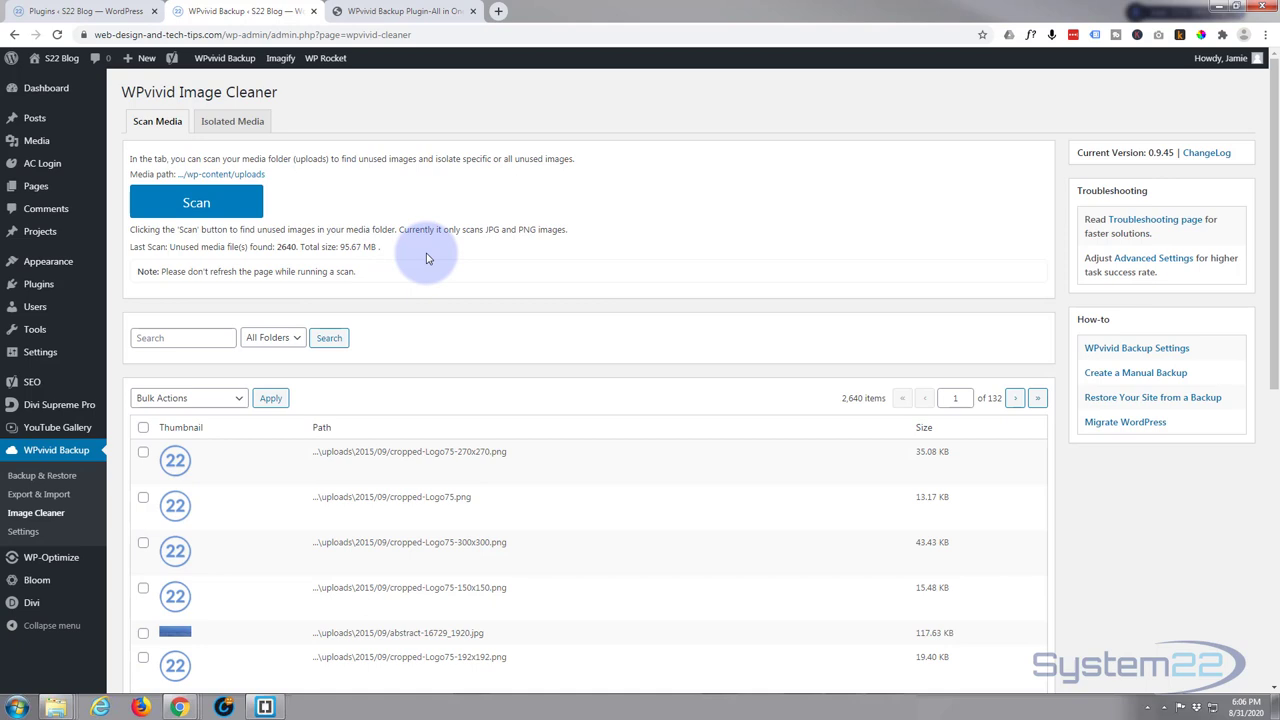
# Apply the 'Isolate all images' bulk action to the unused images, then go to the Plugins list.
pyautogui.click(236, 400)
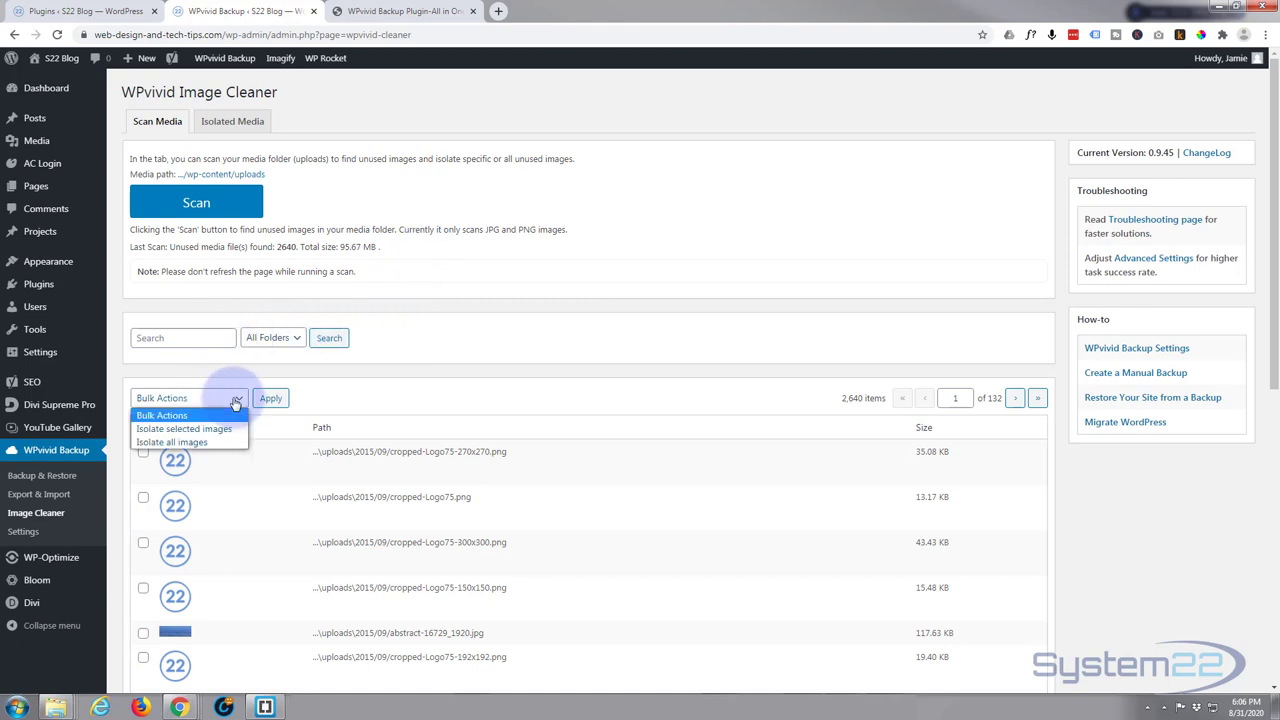
pyautogui.click(197, 441)
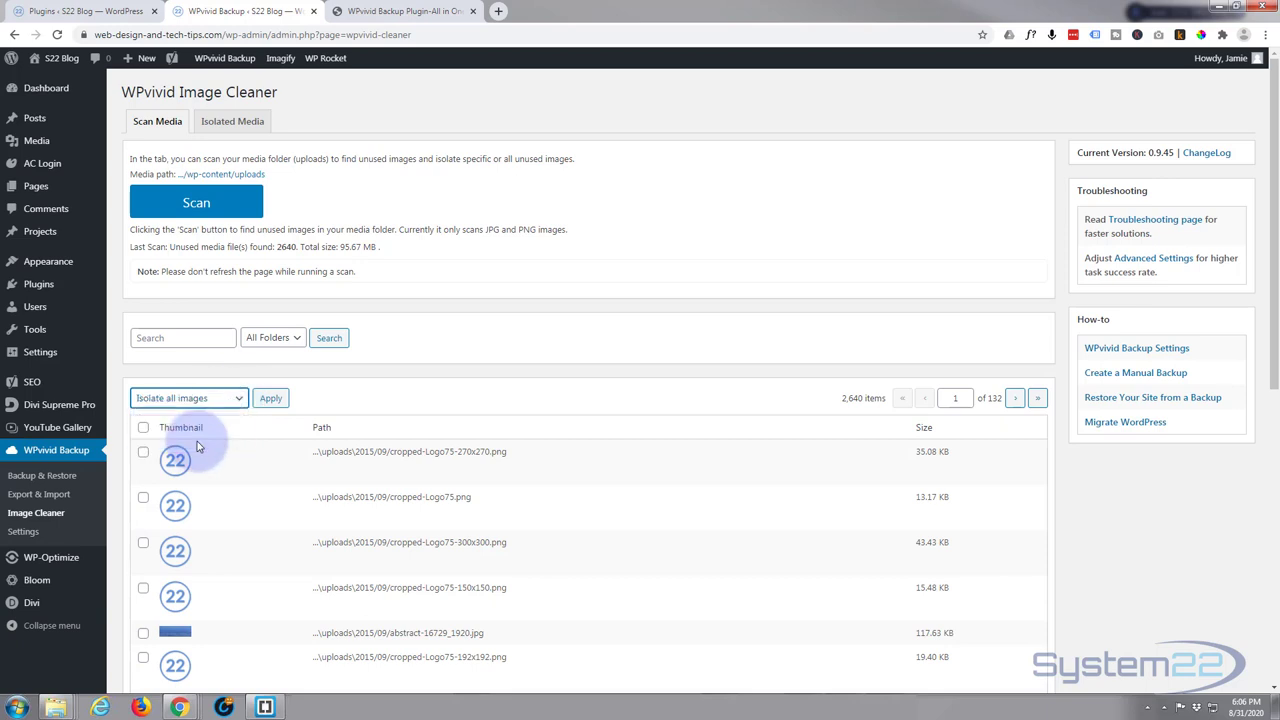
pyautogui.click(271, 400)
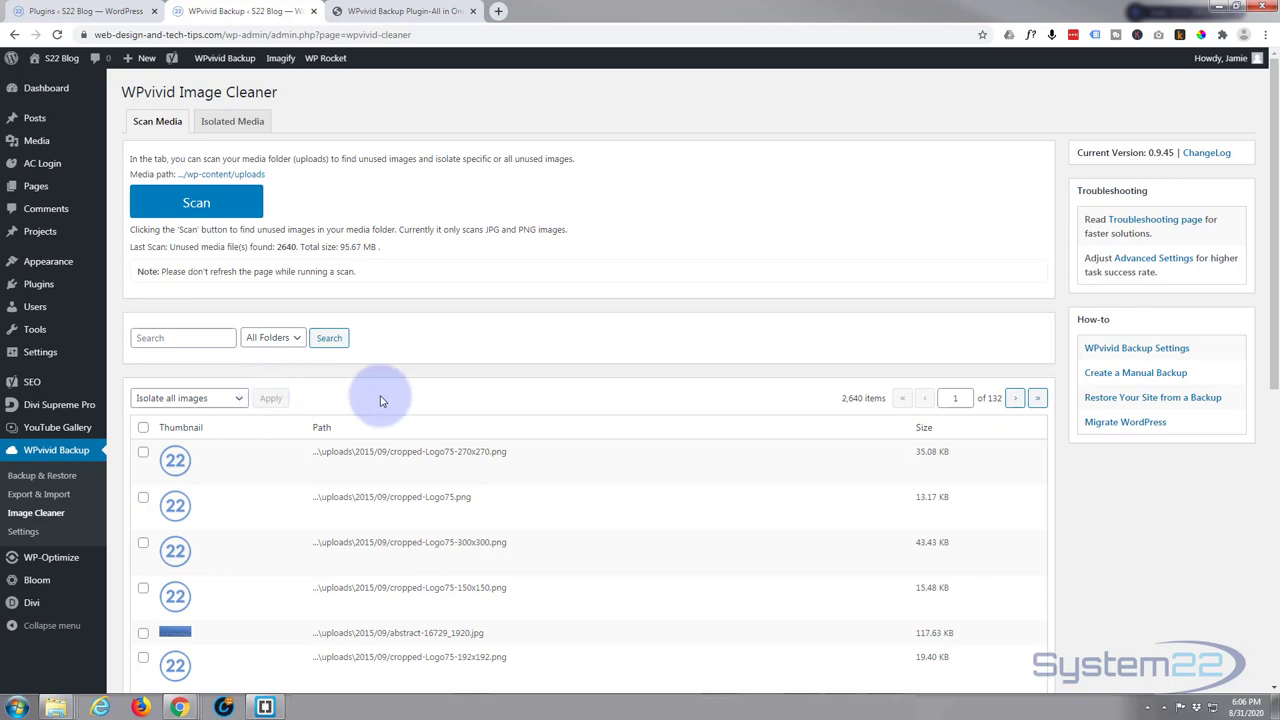
pyautogui.click(77, 11)
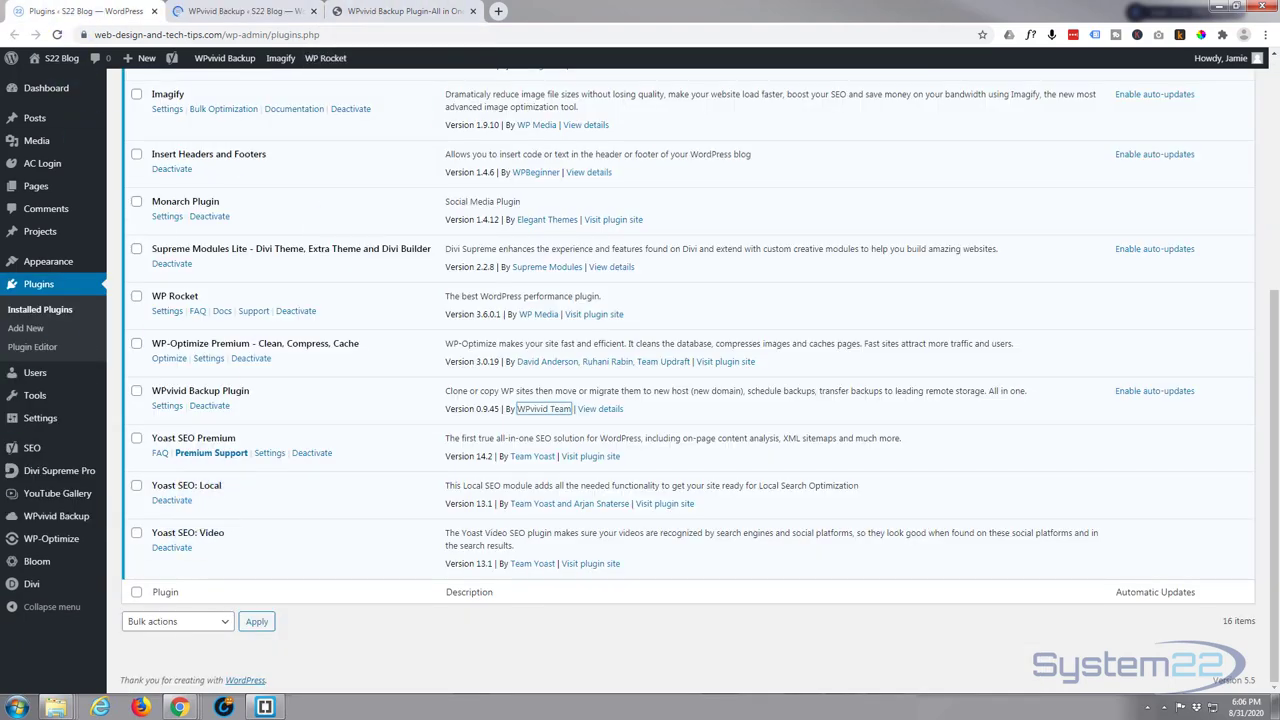
pyautogui.moveTo(50, 547)
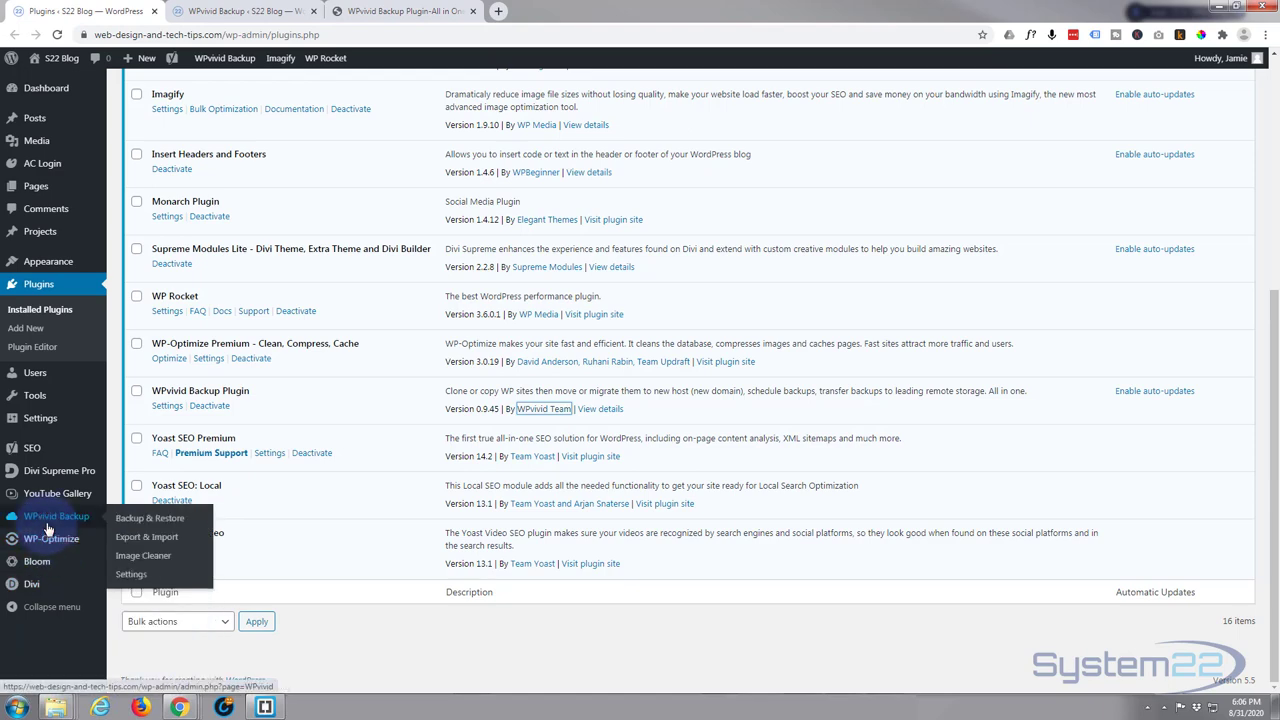
pyautogui.middleClick(46, 524)
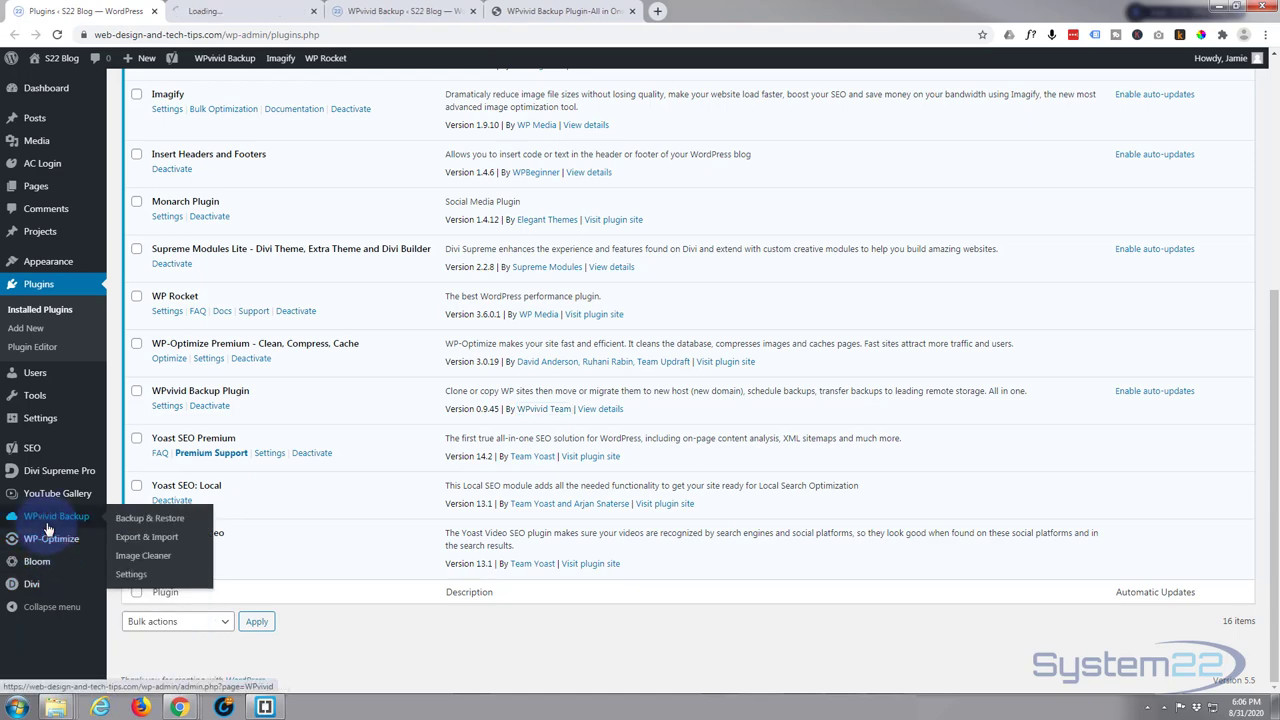
pyautogui.click(265, 11)
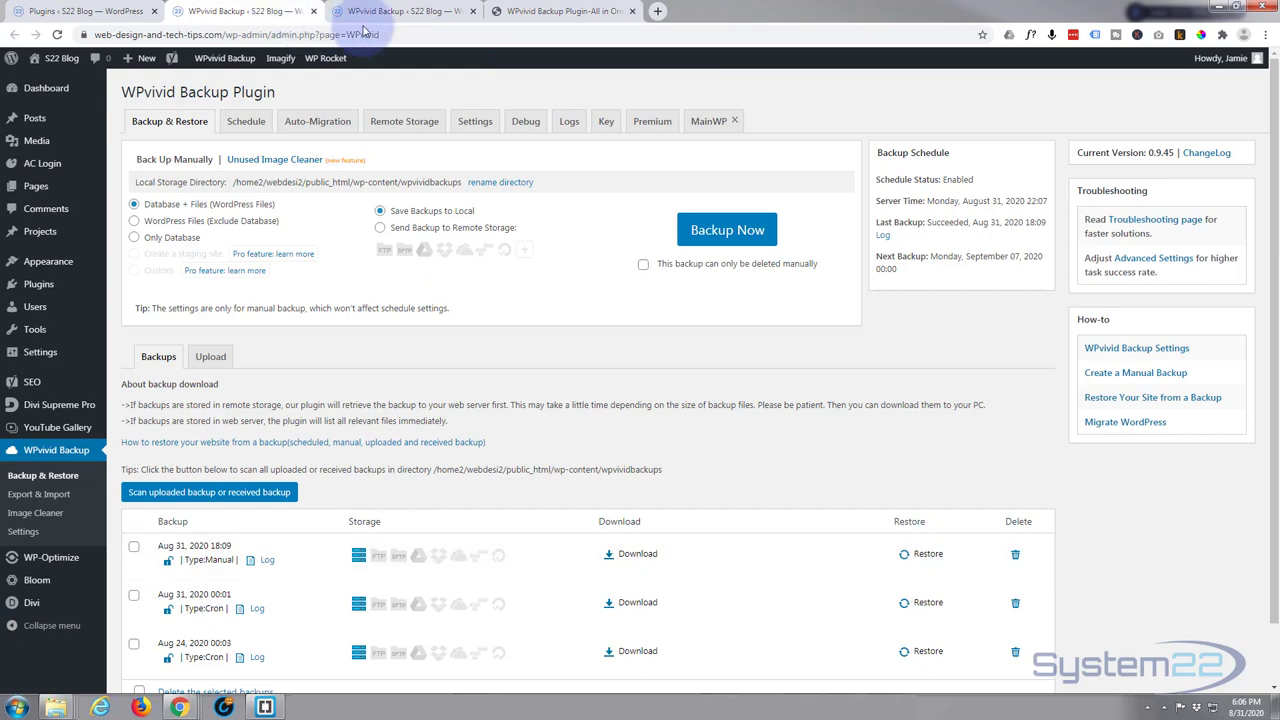
# Confirm Isolated Media holds the 2,640 images and Scan Media now shows 0 unused files.
pyautogui.click(404, 12)
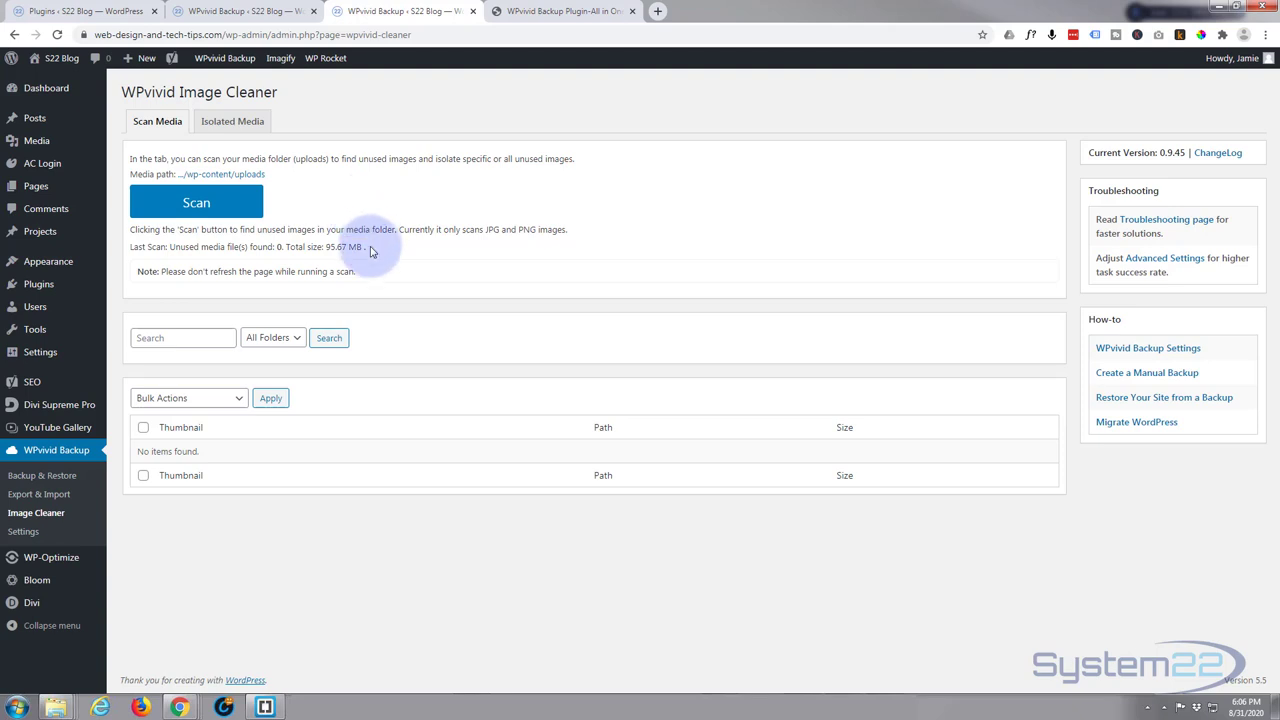
pyautogui.click(232, 121)
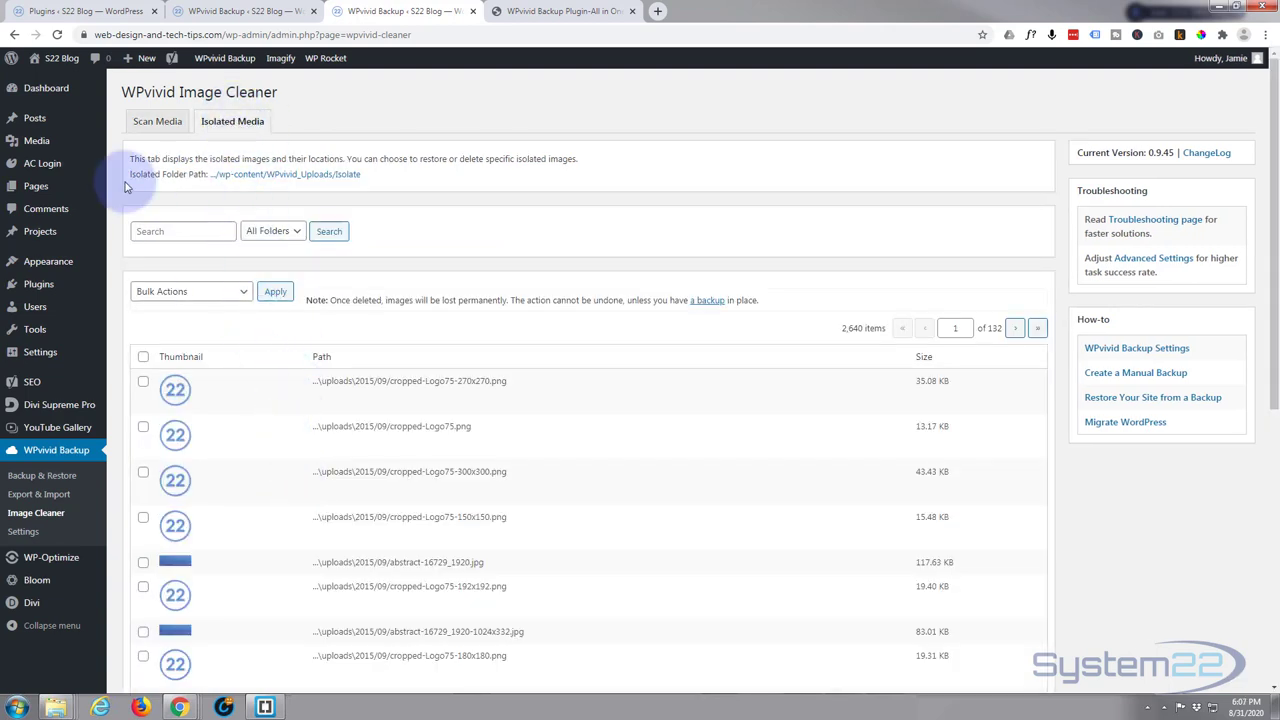
pyautogui.click(154, 128)
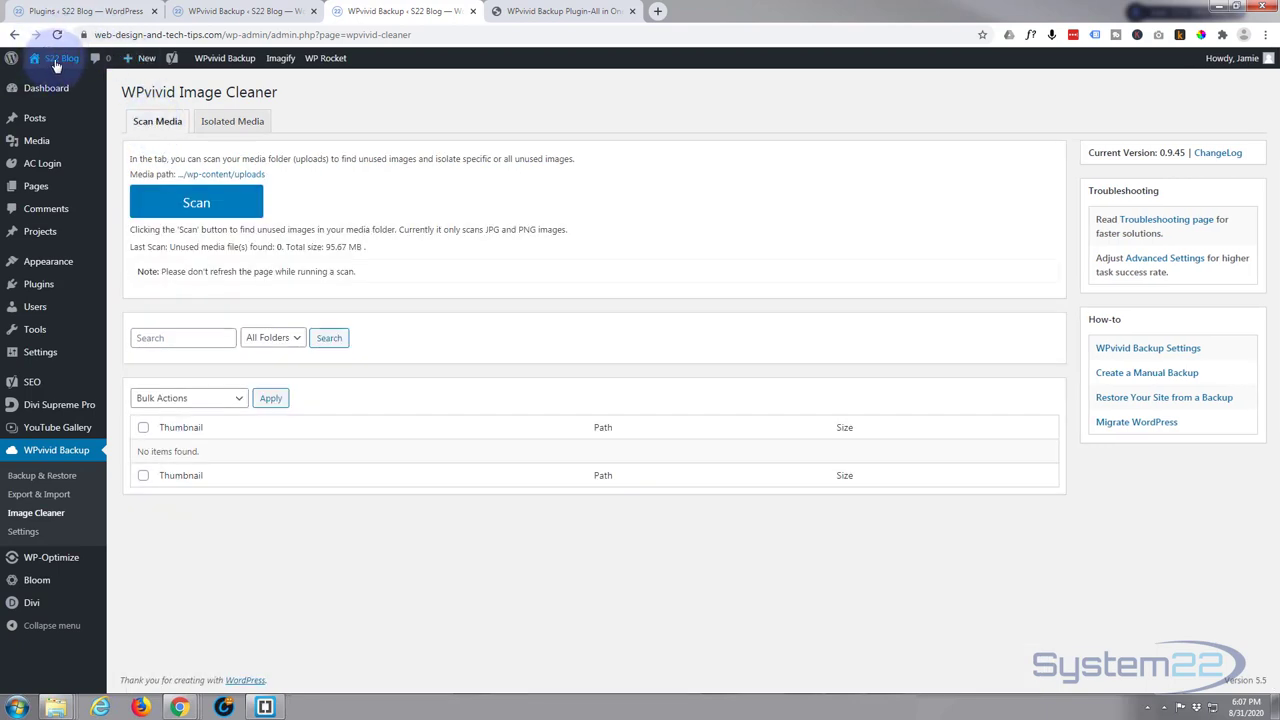
# Open the live S22 Blog in a new tab and scroll down its home page.
pyautogui.middleClick(52, 88)
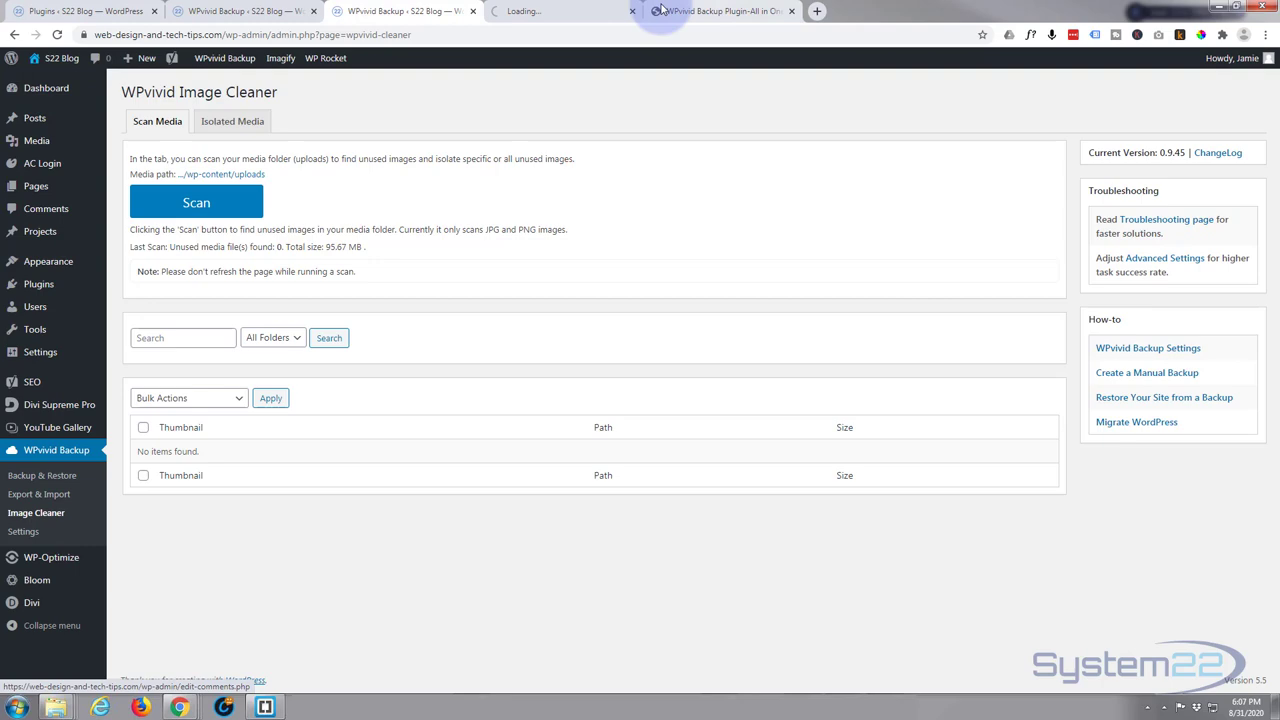
pyautogui.click(562, 11)
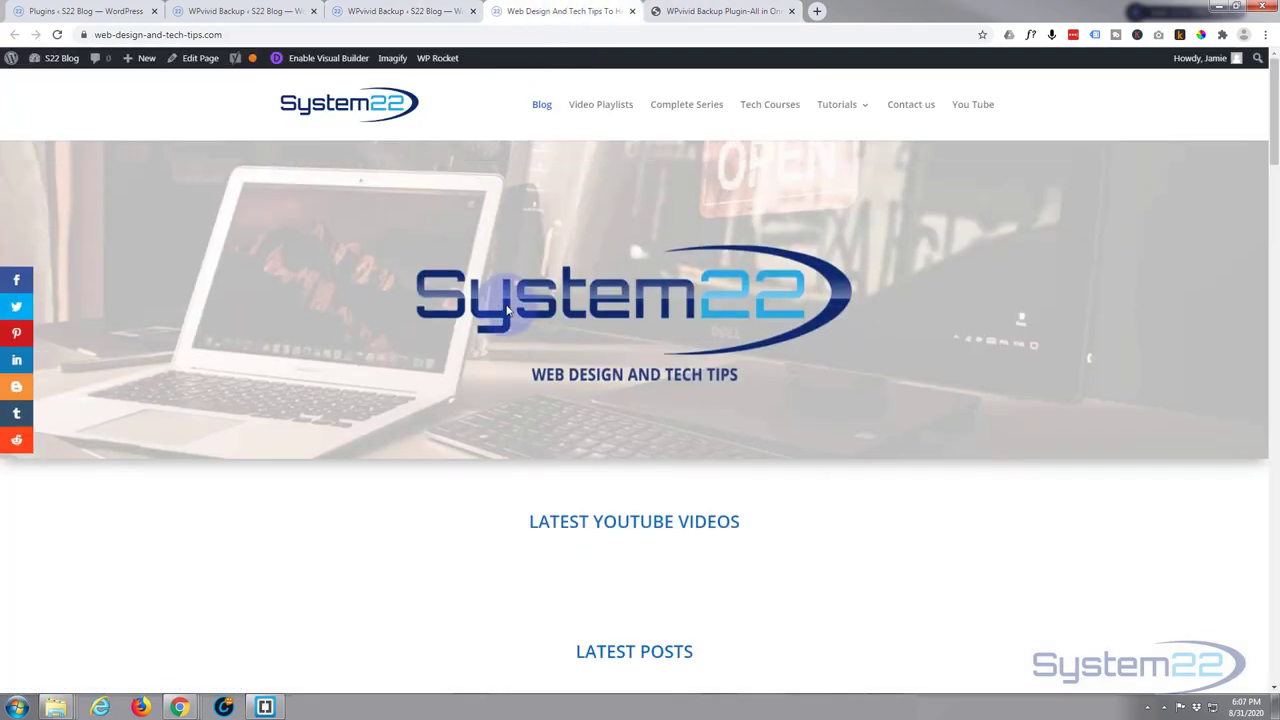
pyautogui.scroll(-2, 517, 318)
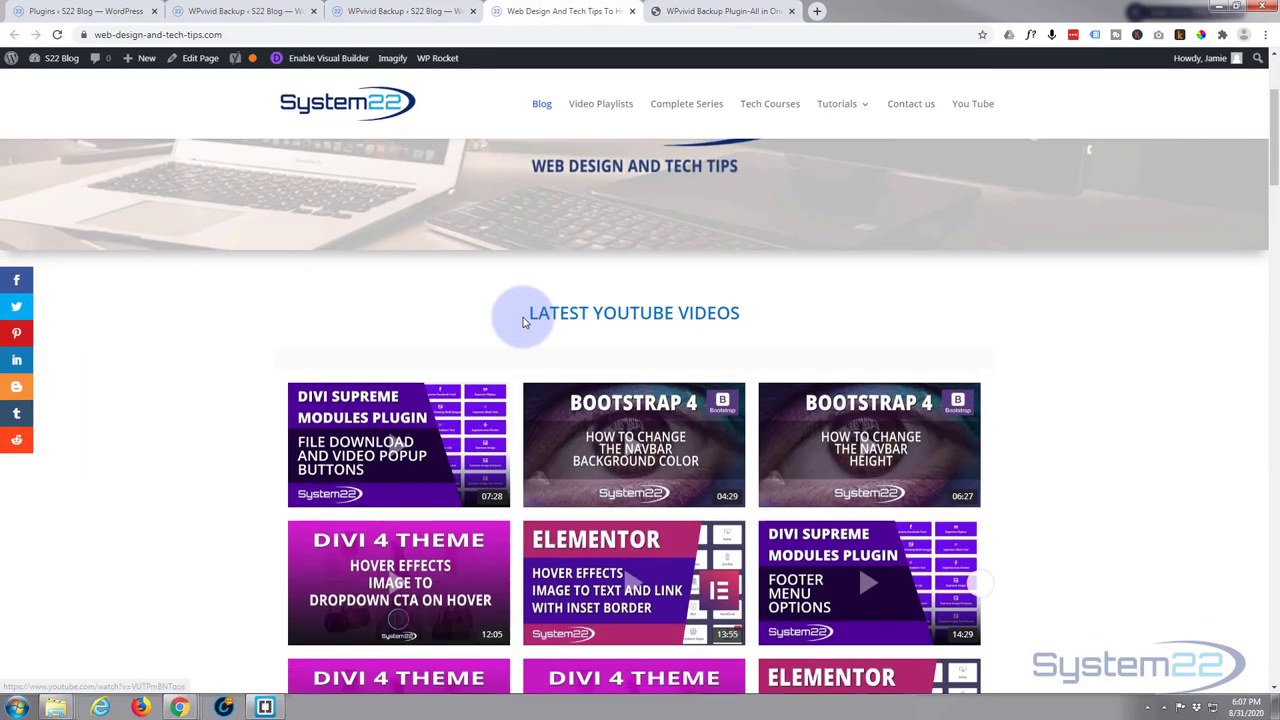
pyautogui.scroll(-12, 522, 321)
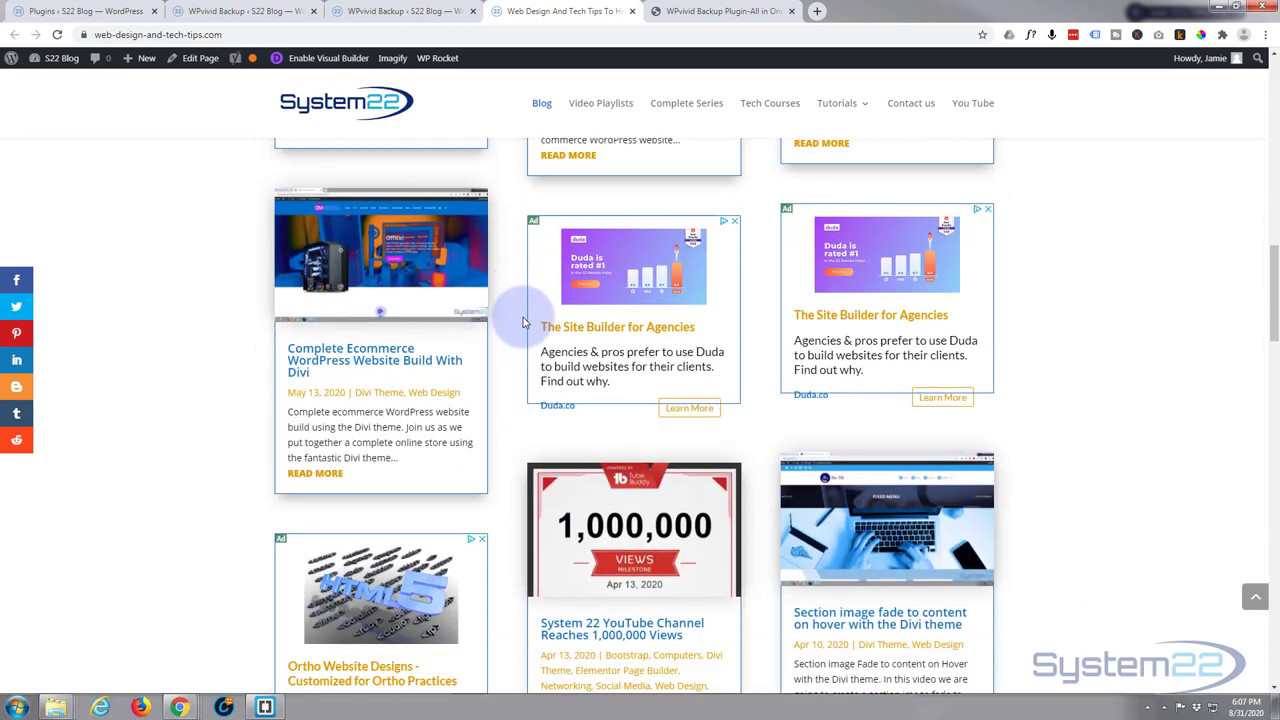
pyautogui.scroll(-3, 522, 321)
pyautogui.scroll(-1, 517, 324)
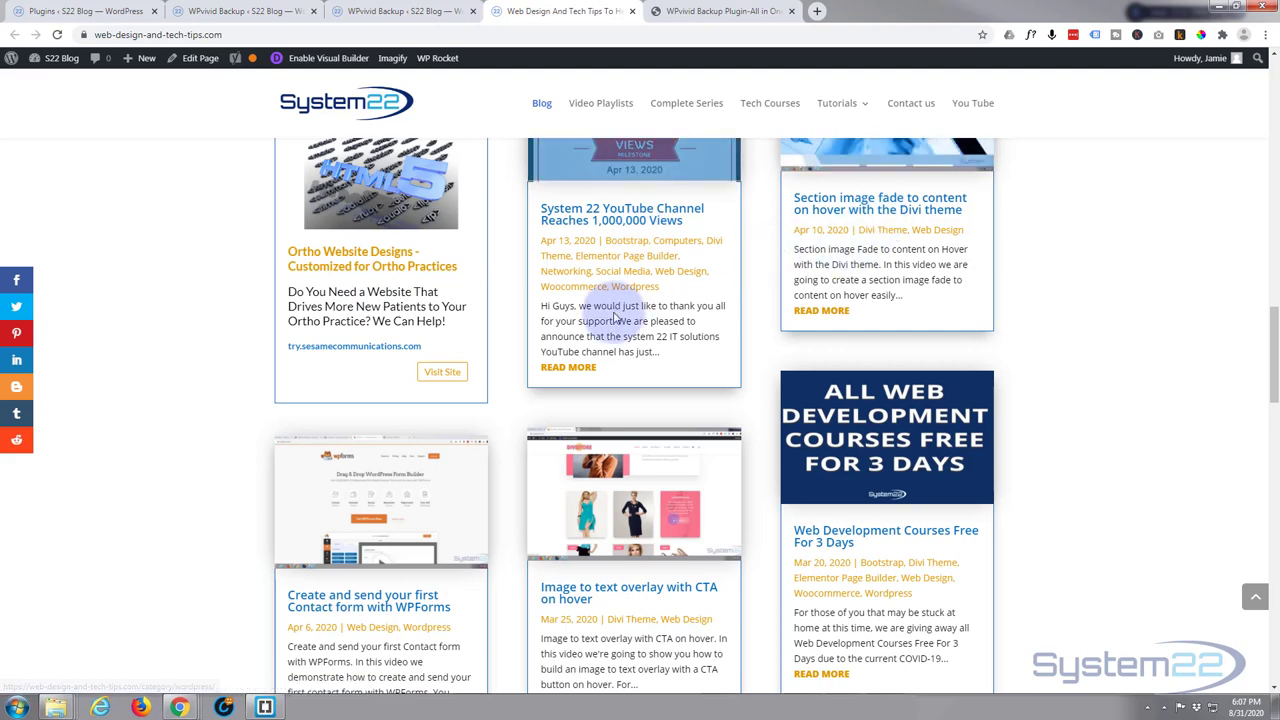
pyautogui.scroll(-1, 614, 318)
# Open the 'Image to text overlay with CTA on hover' post and scroll through its screenshots.
pyautogui.click(607, 344)
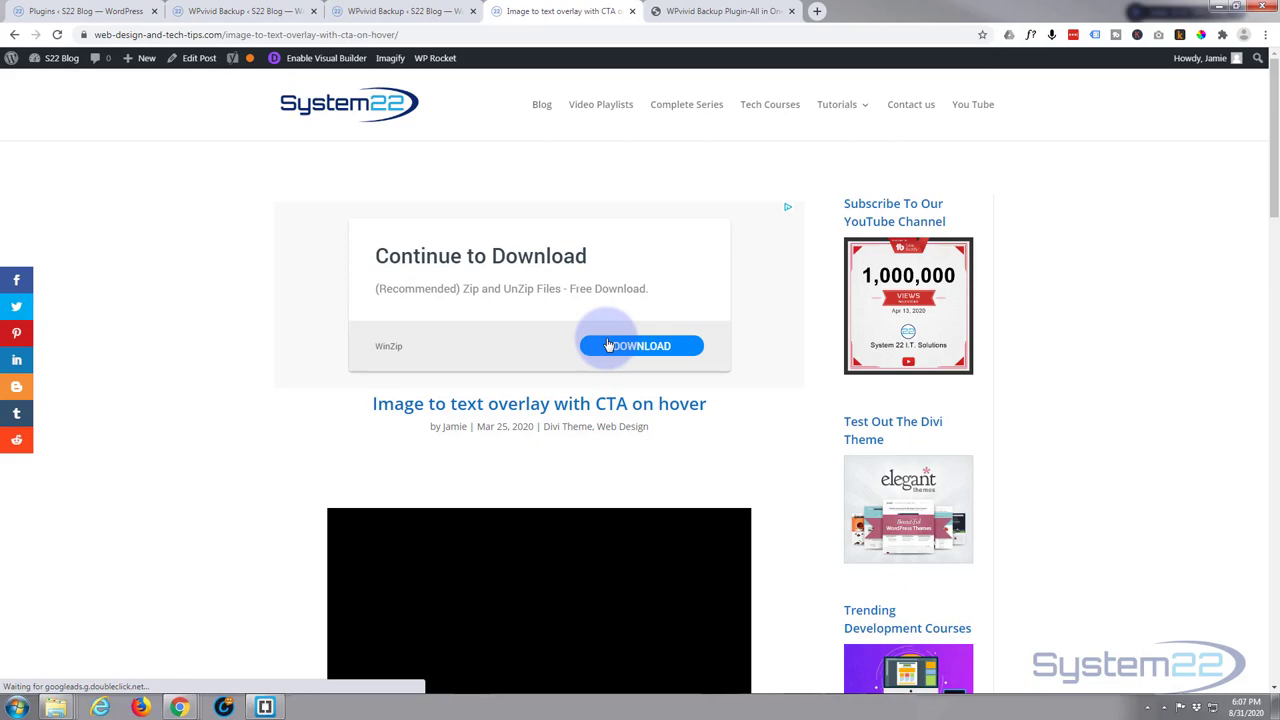
pyautogui.scroll(-6, 163, 349)
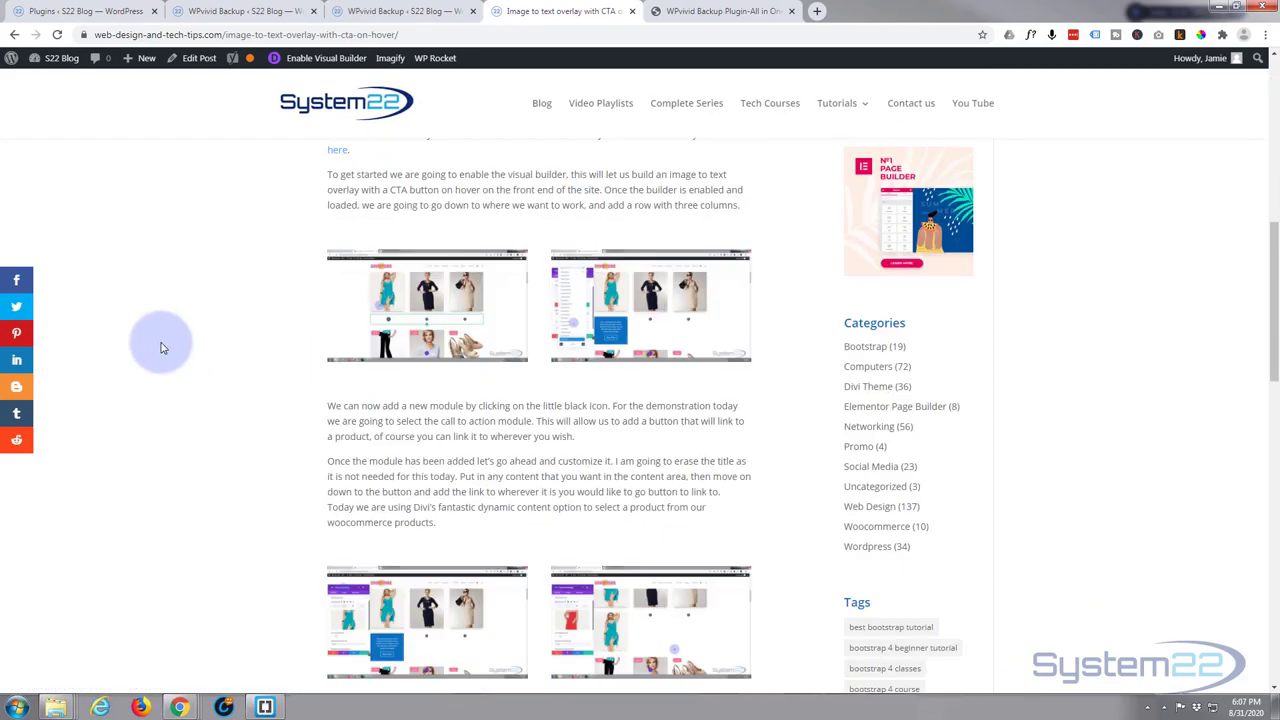
pyautogui.scroll(-7, 163, 349)
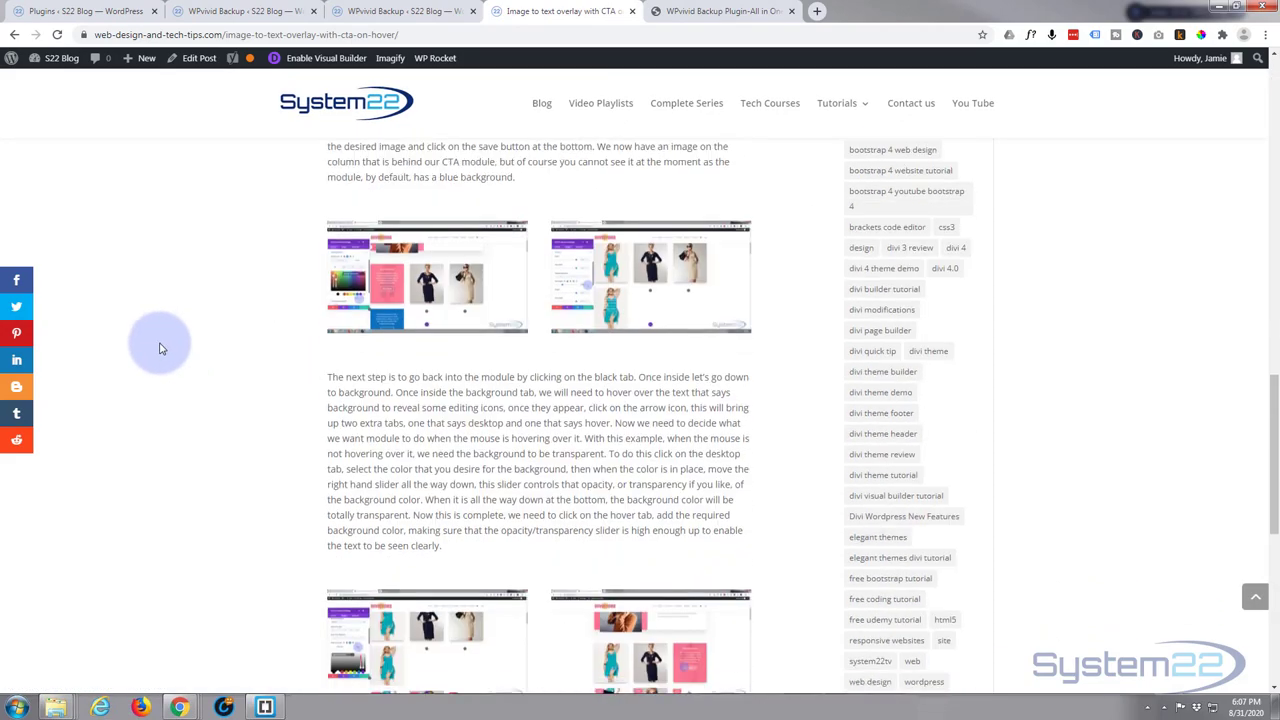
pyautogui.scroll(9, 163, 349)
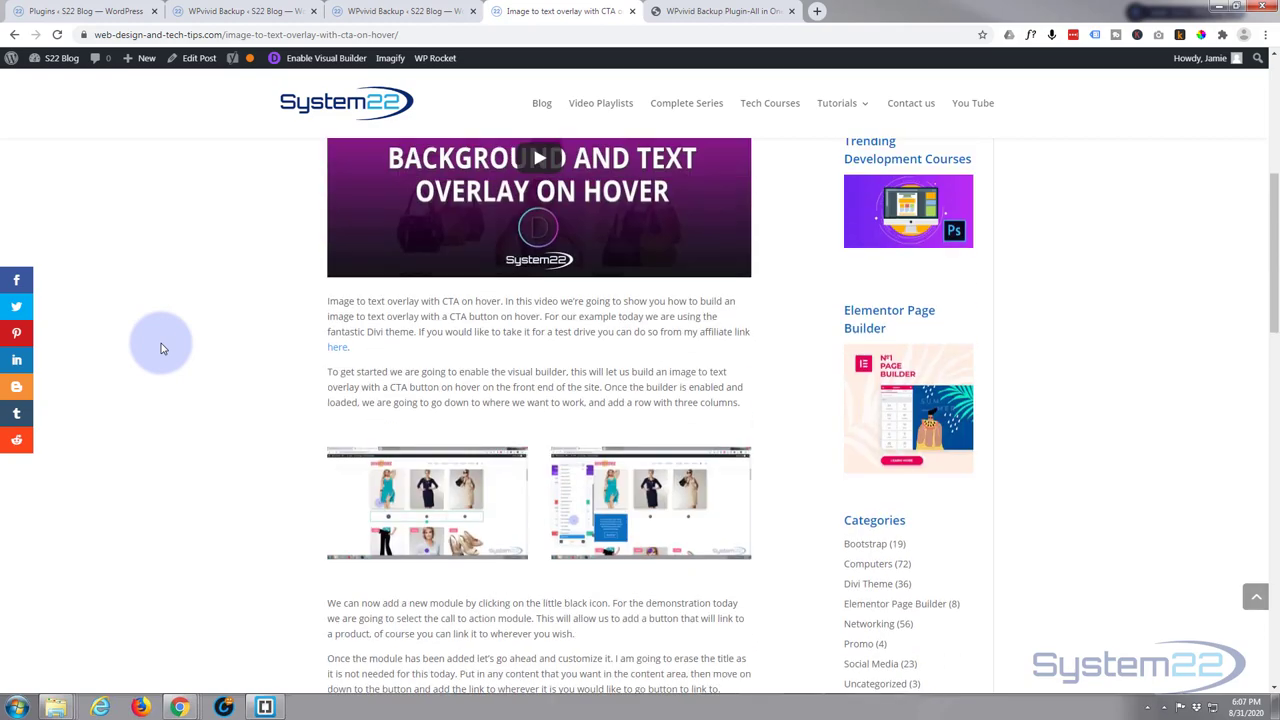
pyautogui.scroll(4, 163, 349)
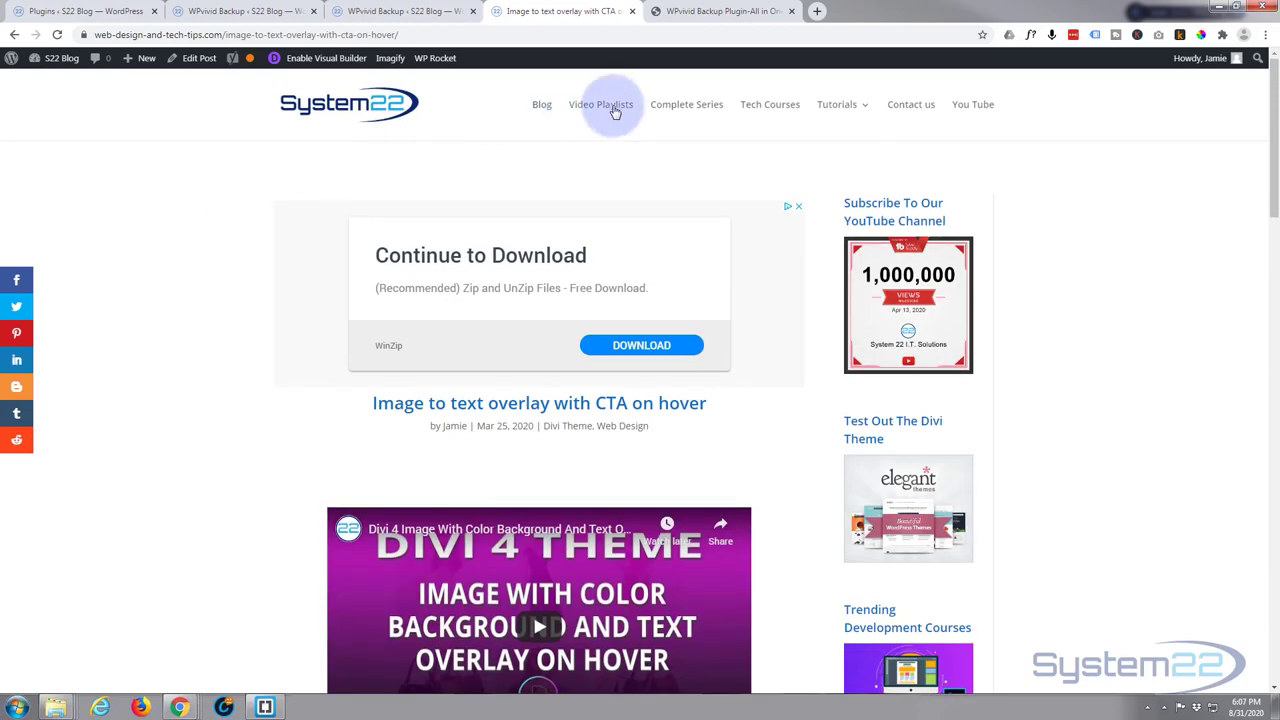
# Browse the Video Playlists, Complete Series and Video Playlists pages, then switch to wpvivid.com.
pyautogui.click(615, 112)
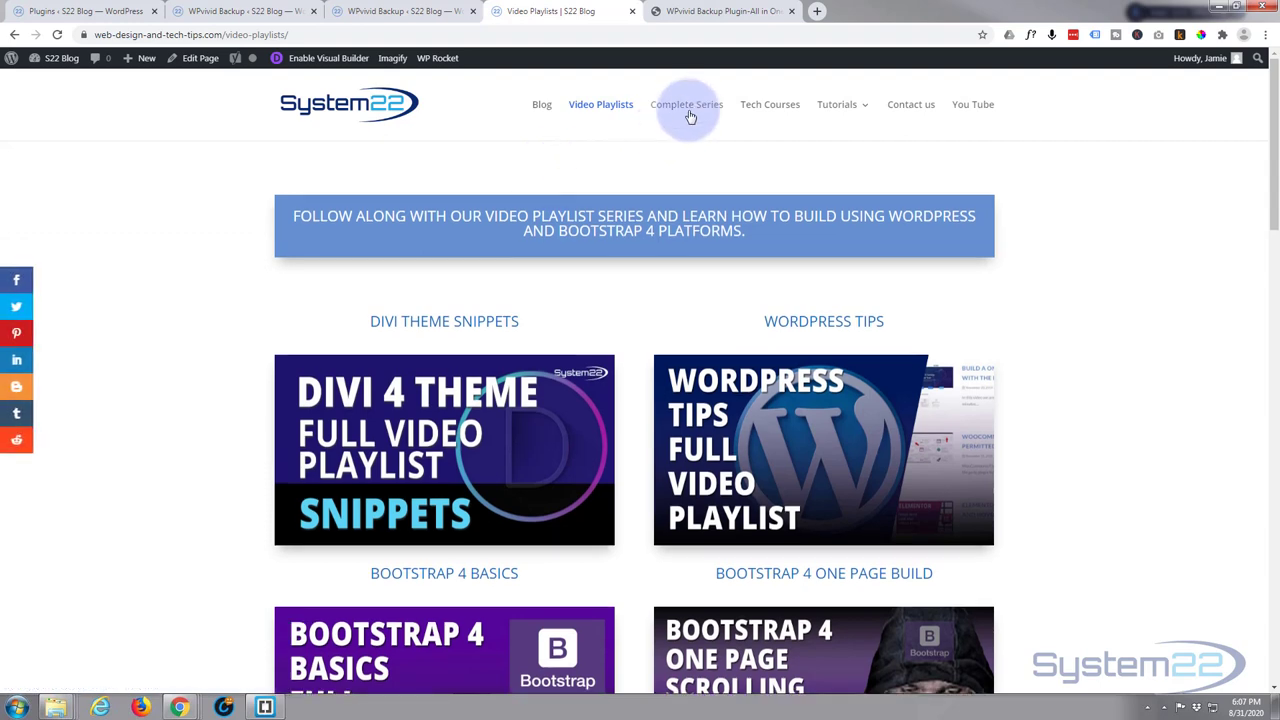
pyautogui.click(686, 107)
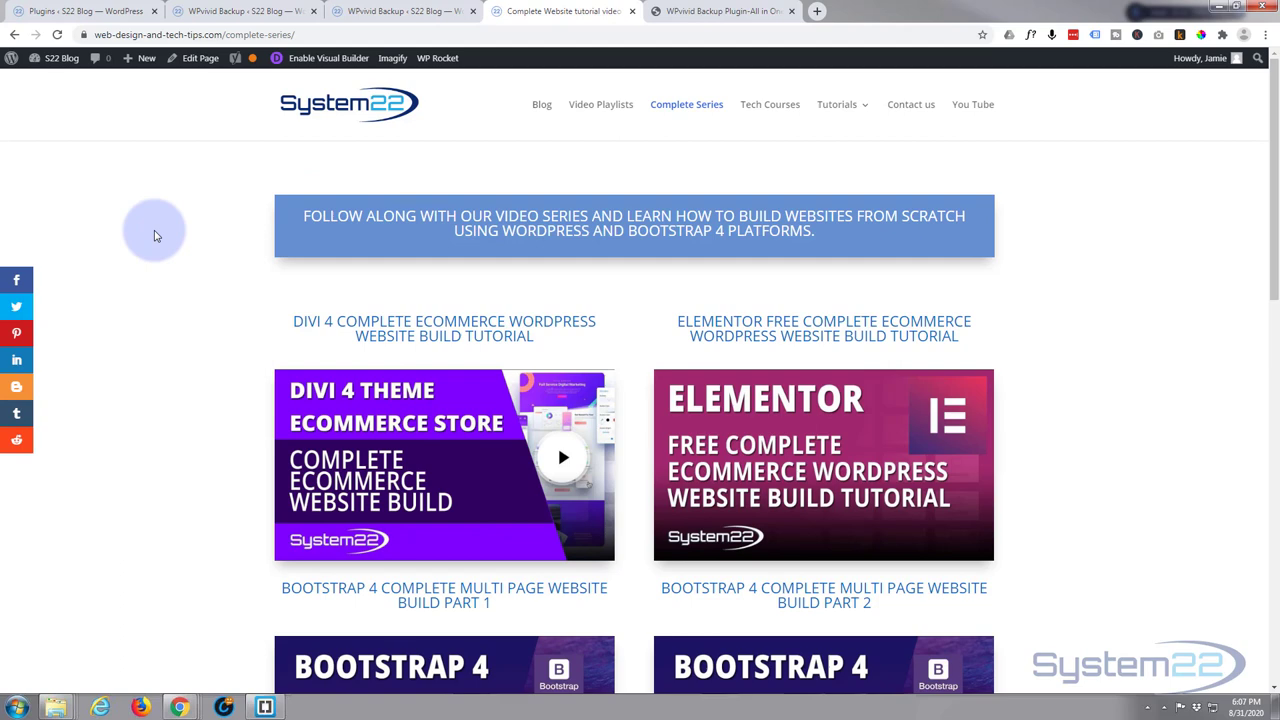
pyautogui.click(609, 108)
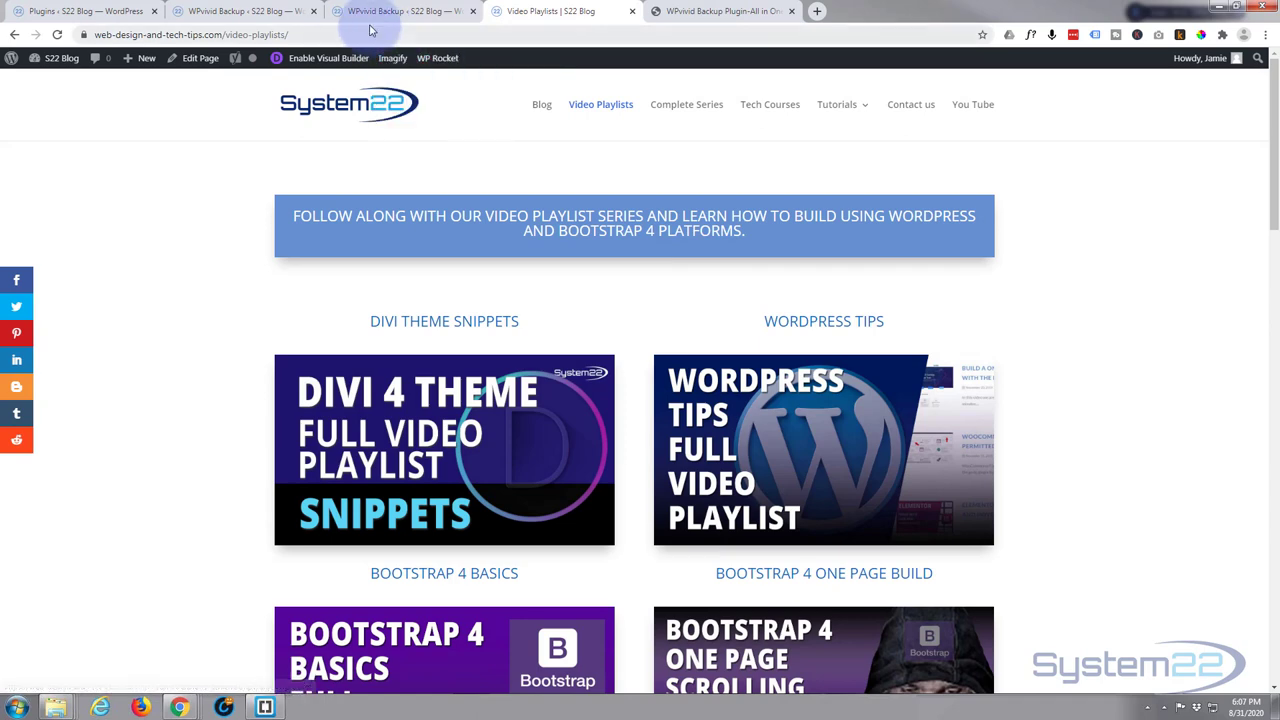
pyautogui.click(716, 12)
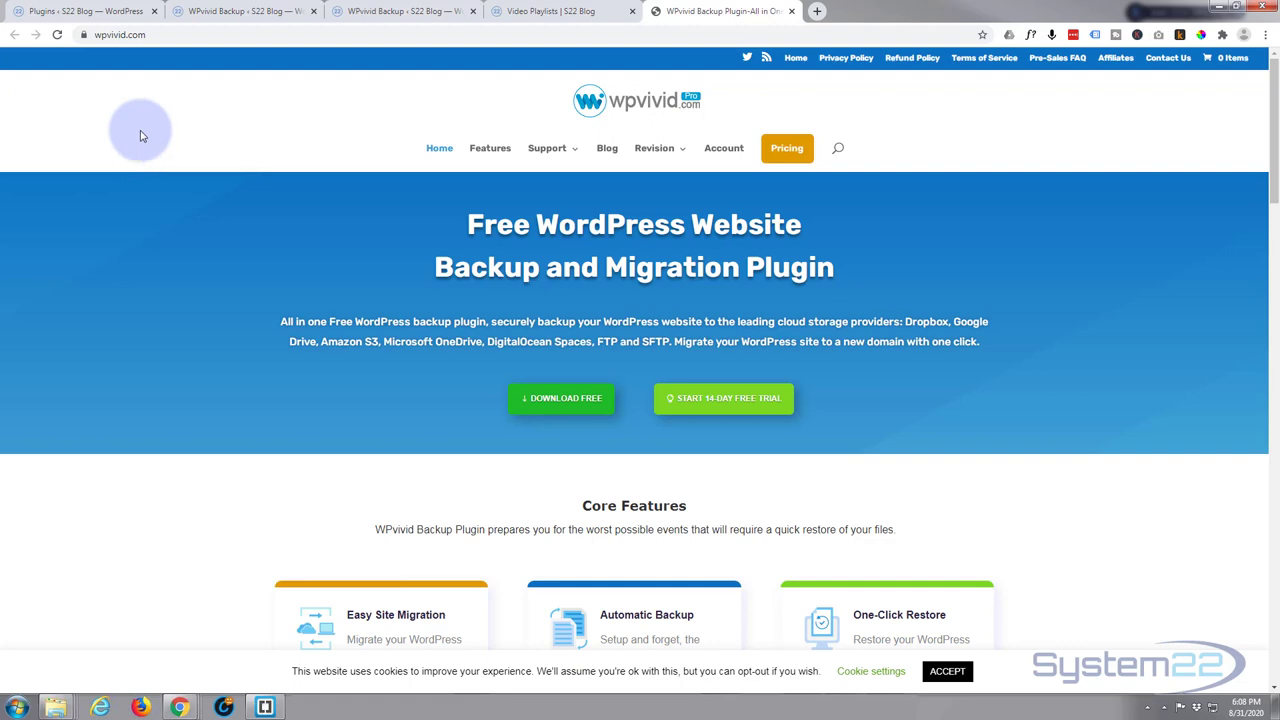
# Check the Plugins list, then return to the WPvivid Backup & Restore page listing three backups.
pyautogui.click(210, 11)
pyautogui.click(100, 12)
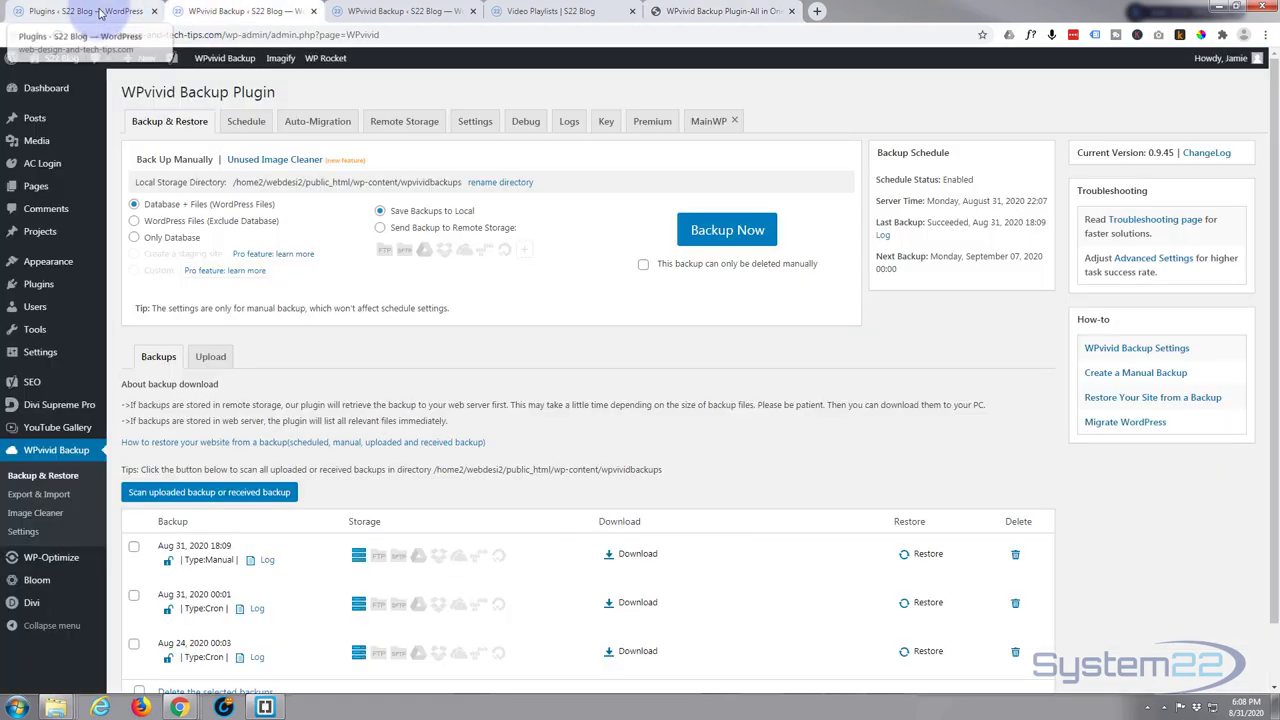
pyautogui.click(232, 10)
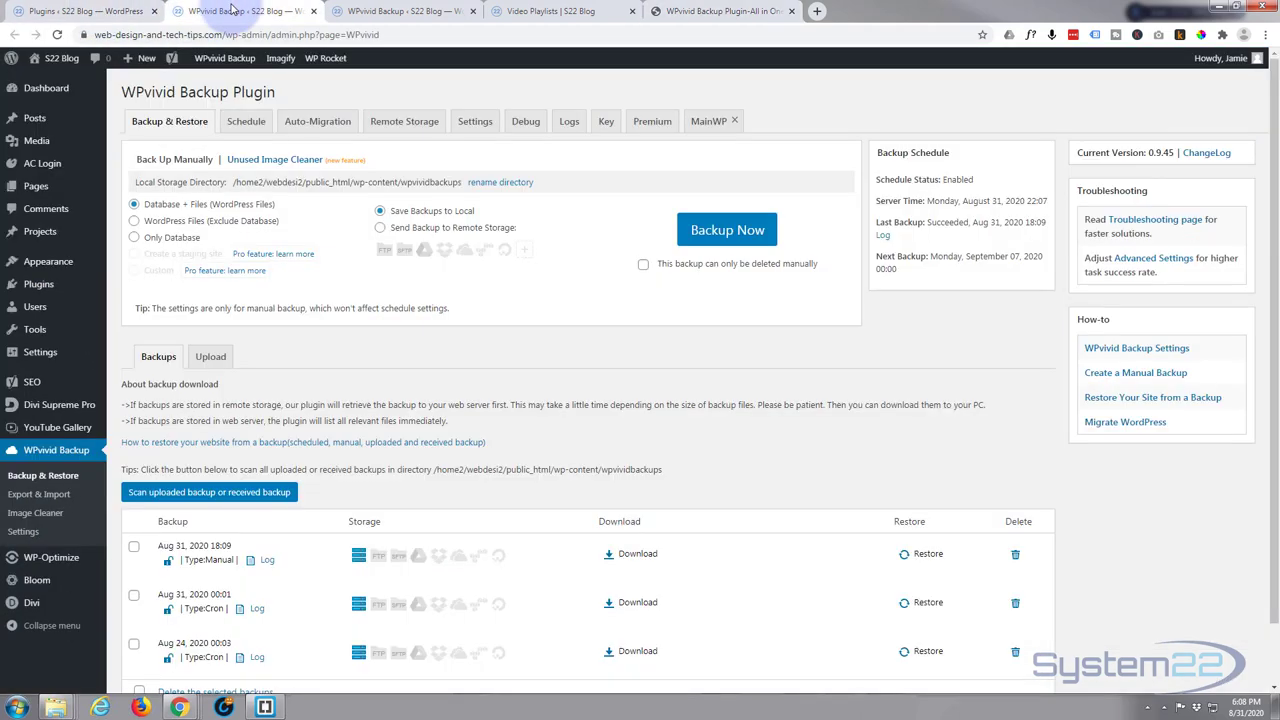